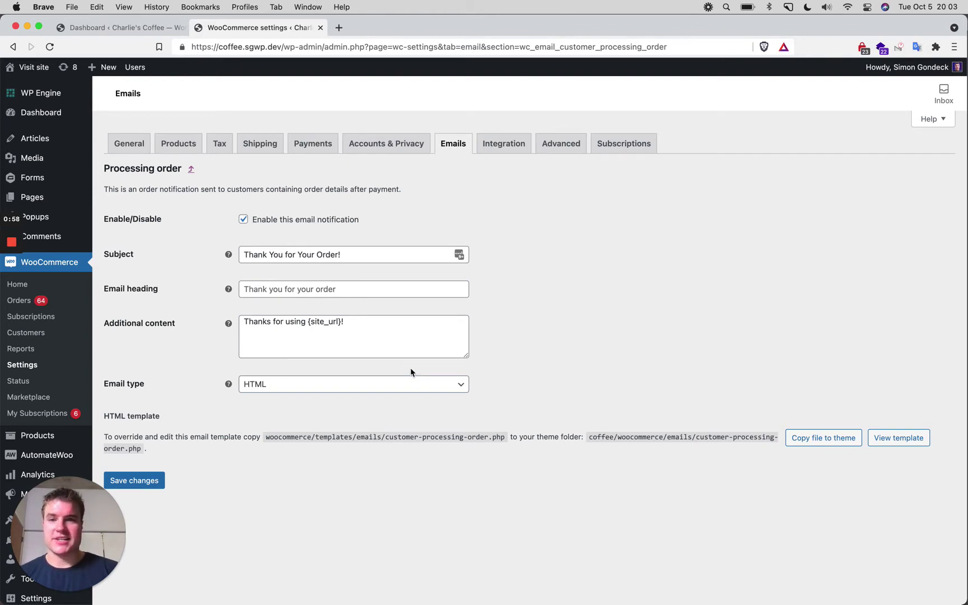
Create a new AutomateWoo workflow titled "WooCommerce Processing Order Email"
scroll(140, 374, down, 2)
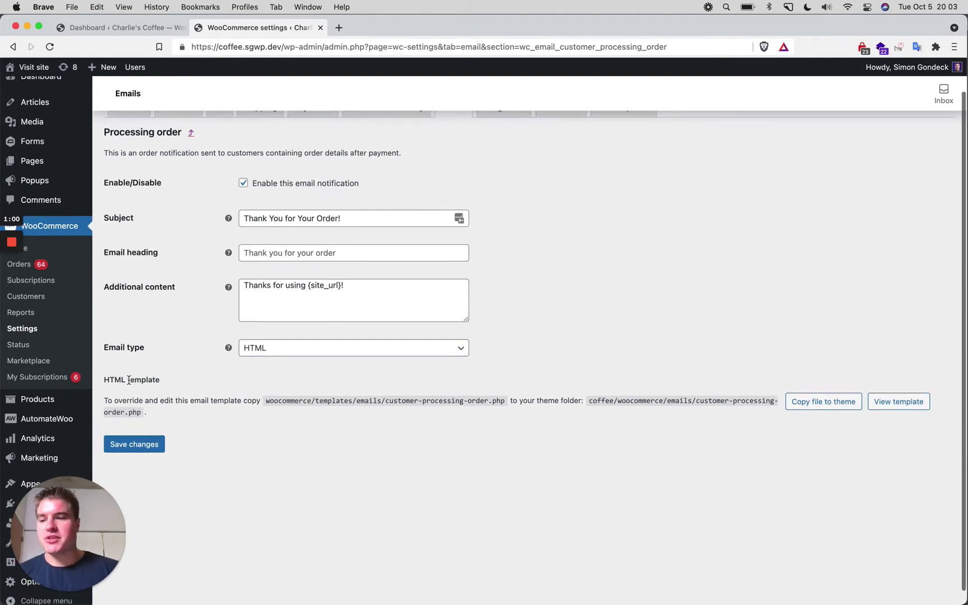
click(106, 431)
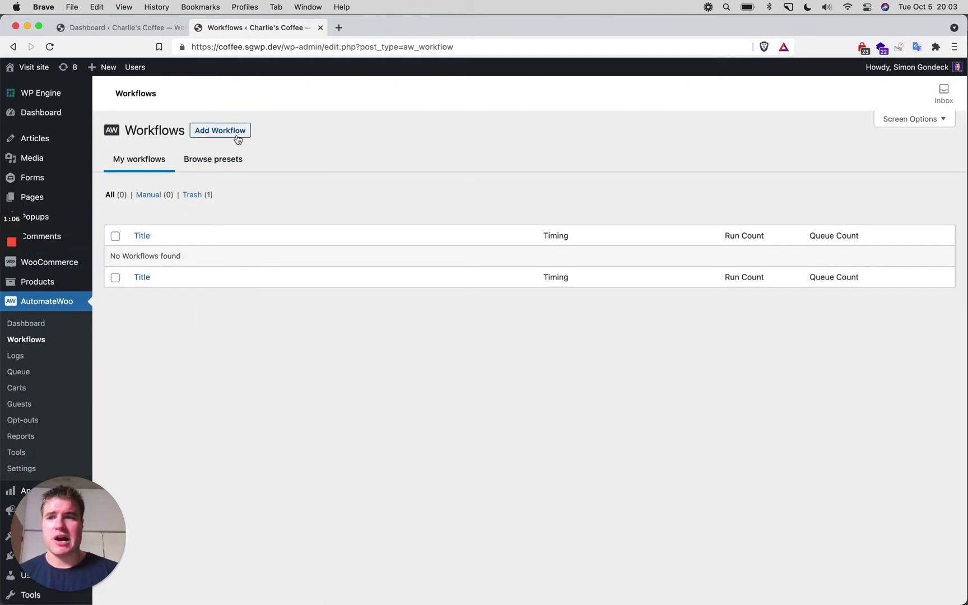
click(237, 132)
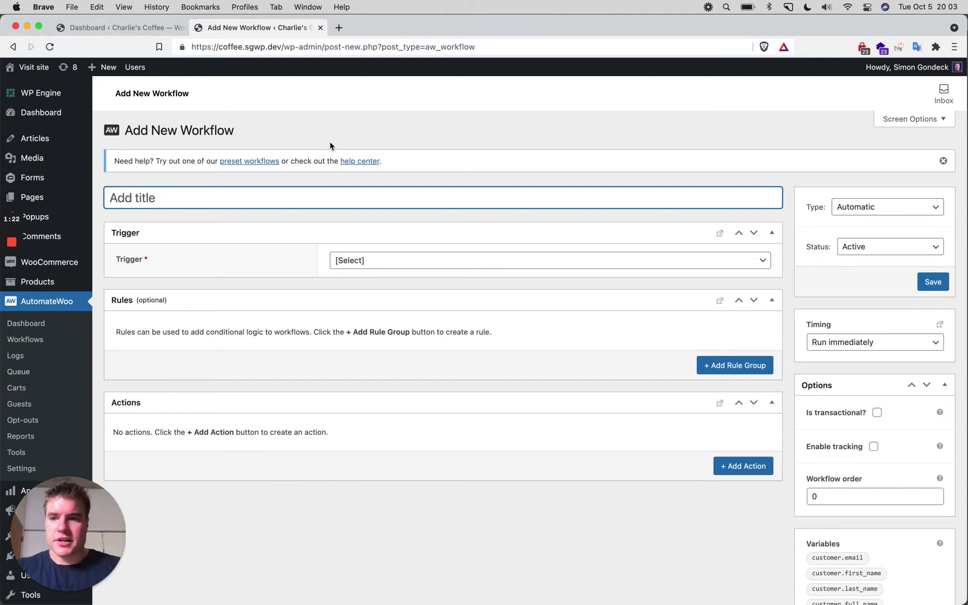
text(WooCom)
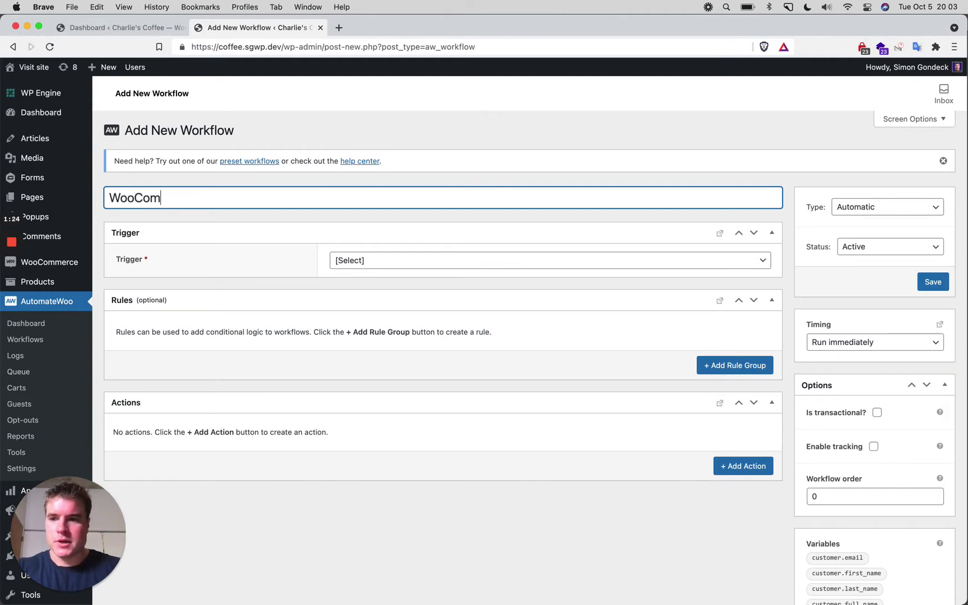
text(merce Processing Order)
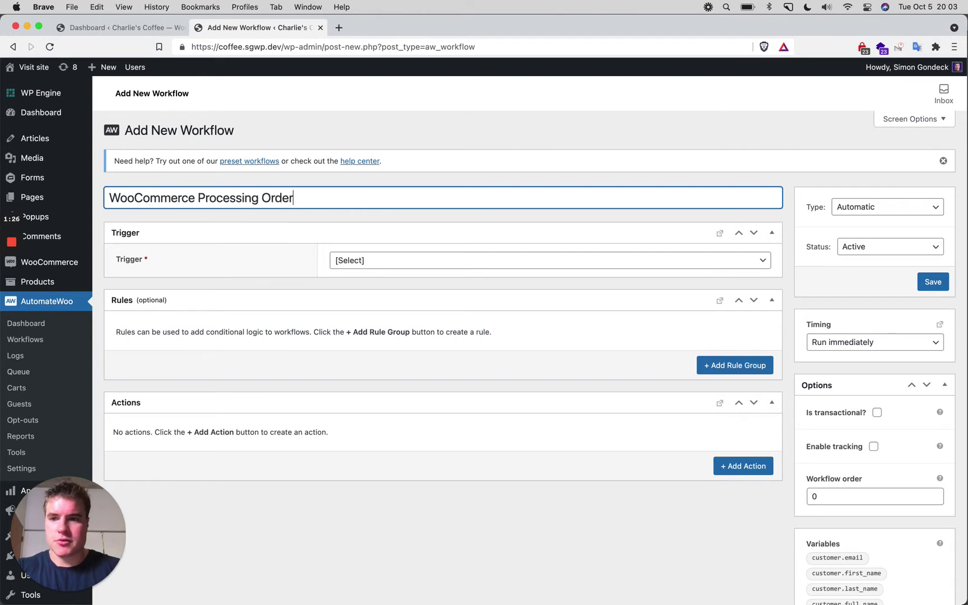
text( Emaail)
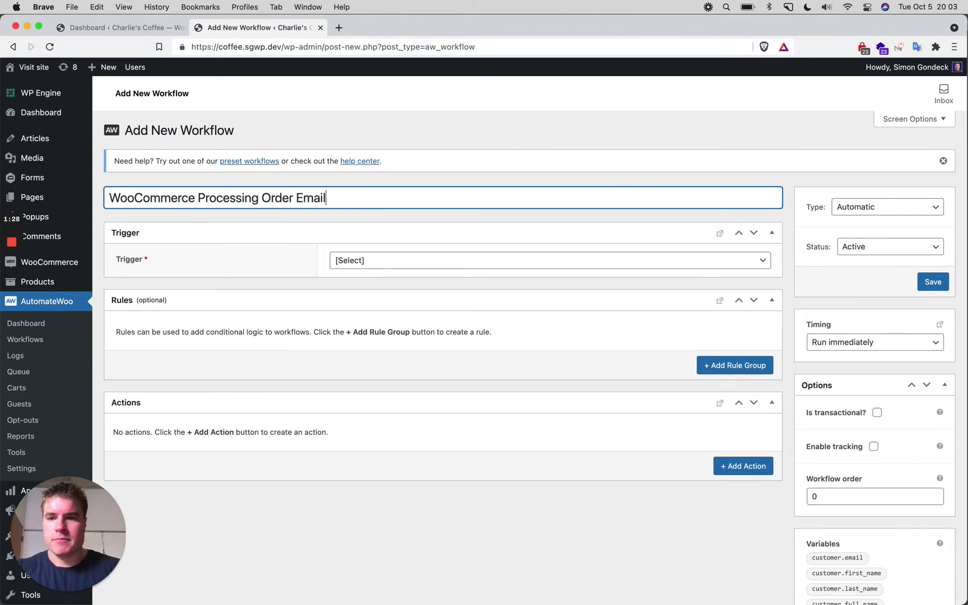
Set the workflow's trigger to Order Processing
click(350, 260)
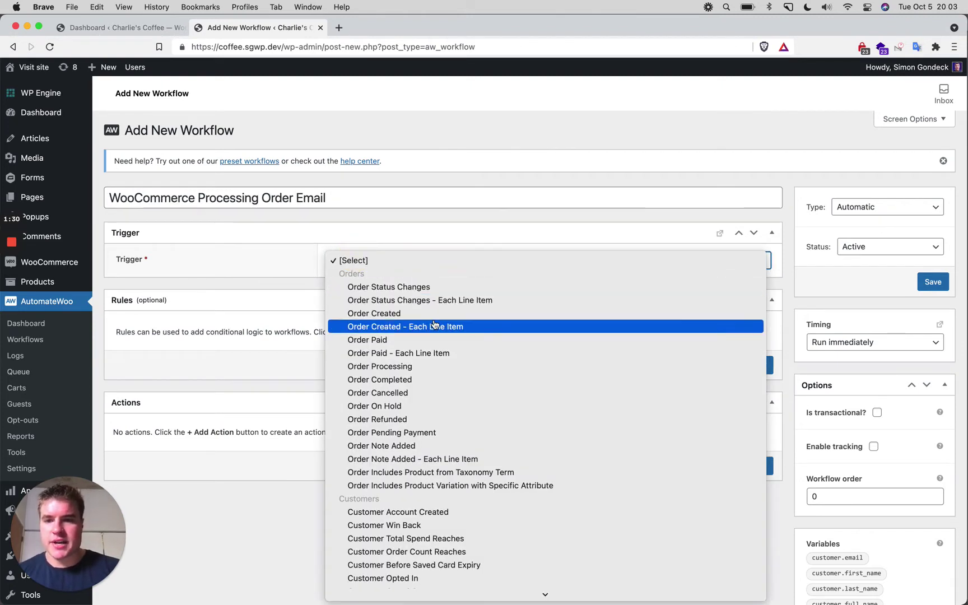
click(450, 367)
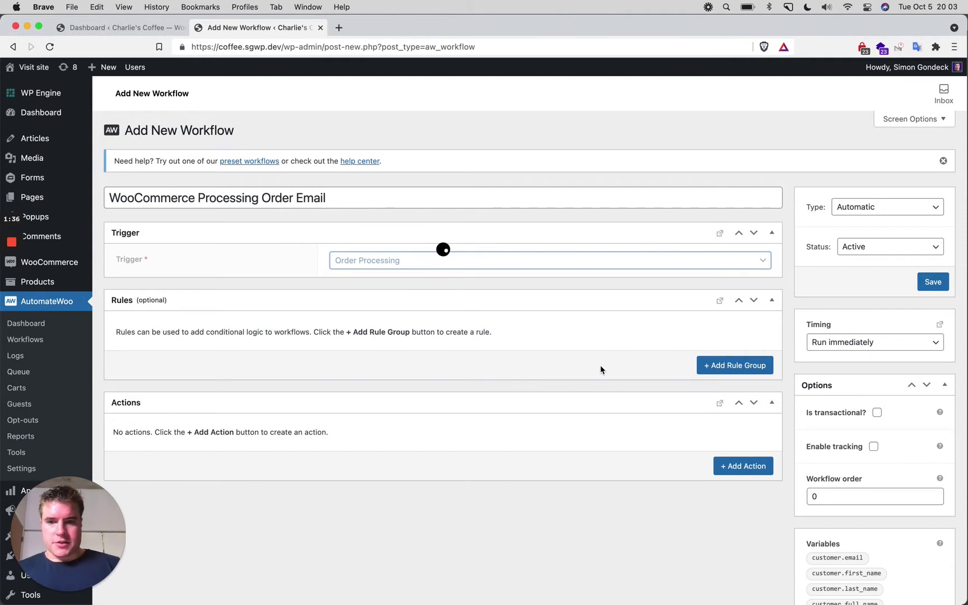
scroll(600, 365, down, 1)
scroll(600, 367, up, 1)
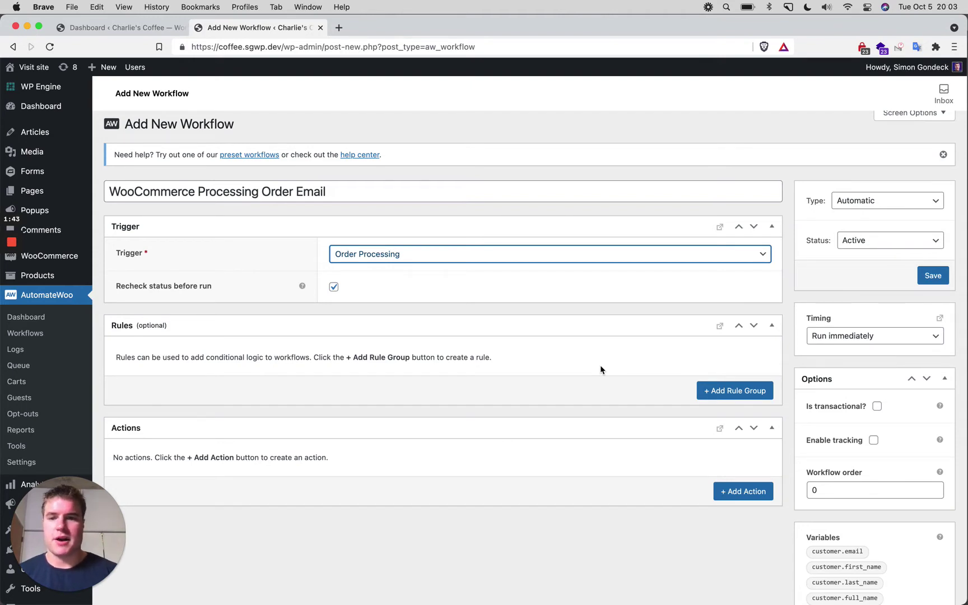
click(748, 390)
click(292, 361)
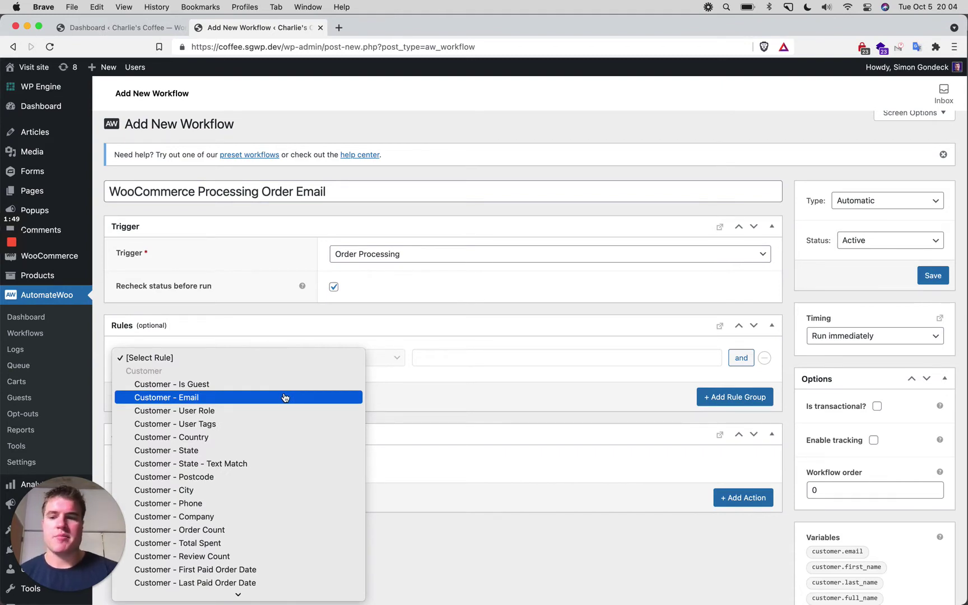
scroll(285, 397, down, 10)
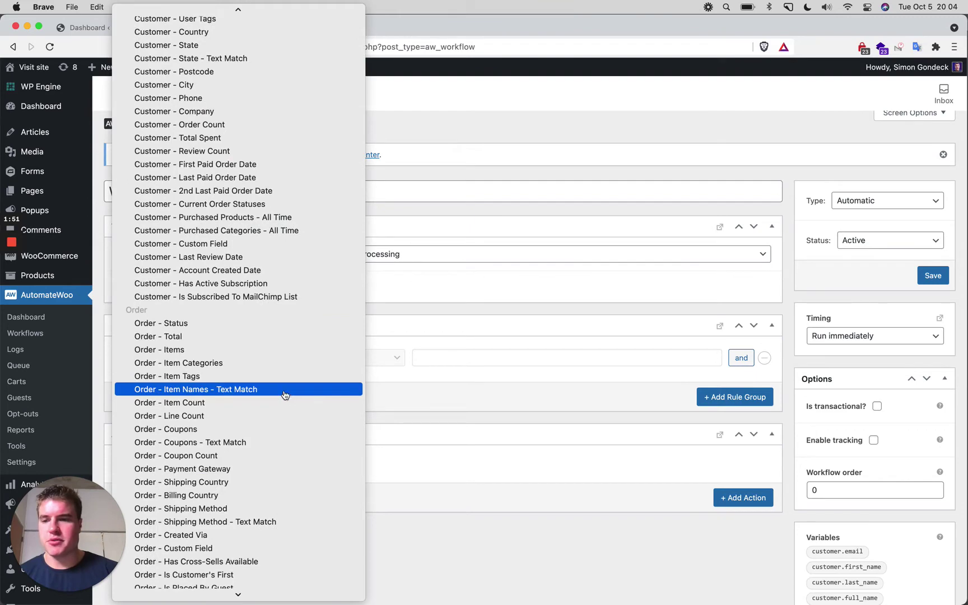
scroll(301, 357, down, 5)
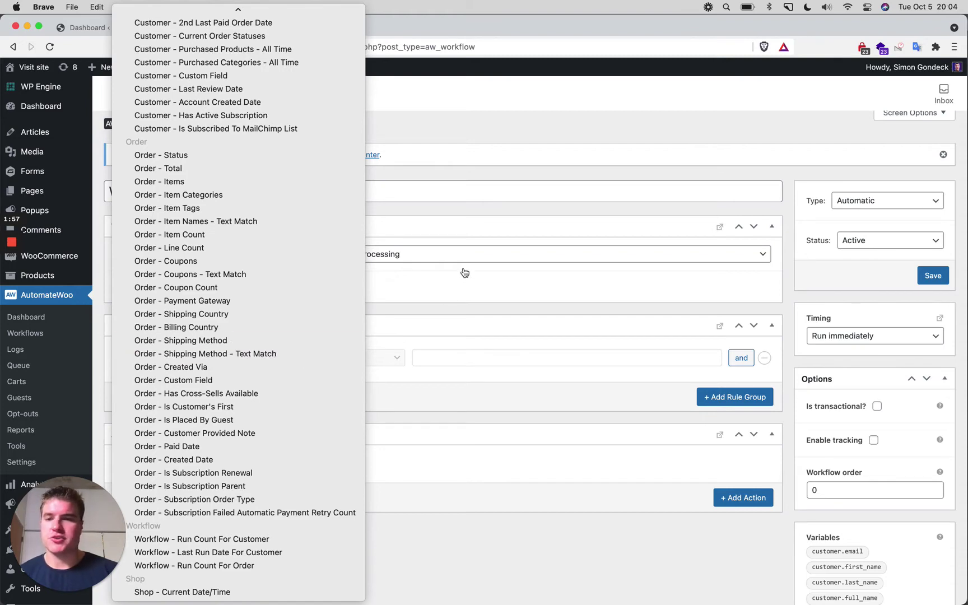
click(535, 168)
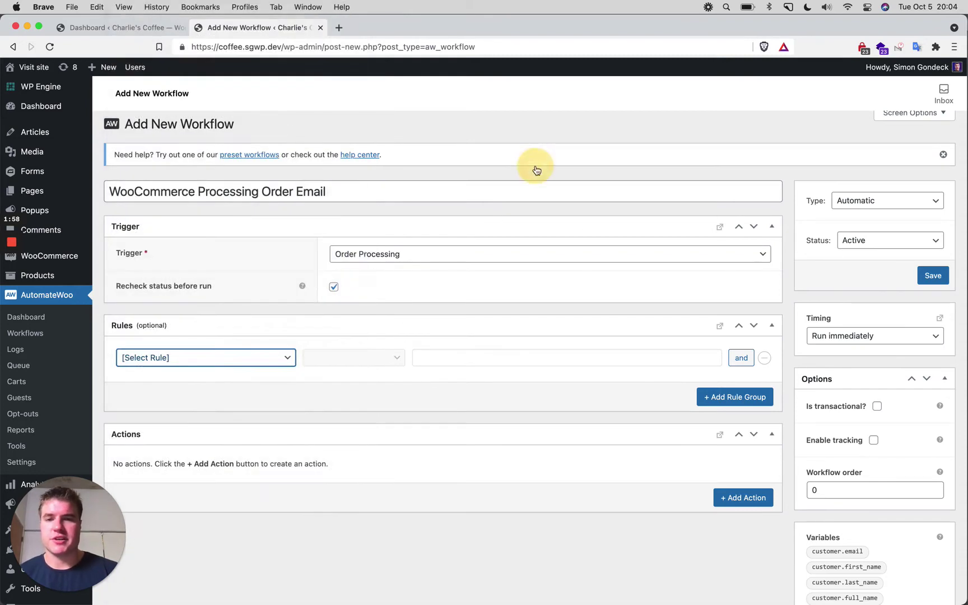
click(764, 358)
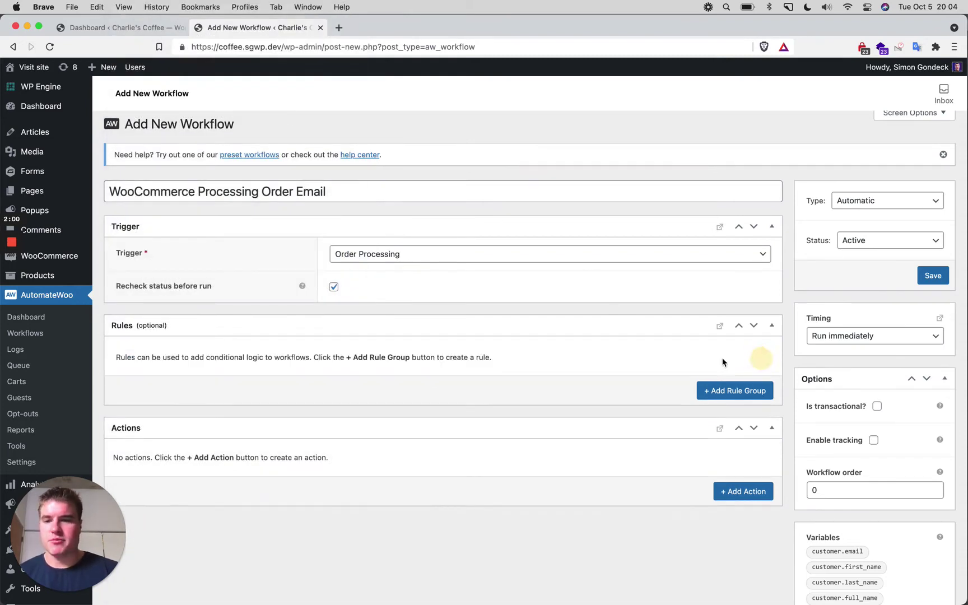
Add an action to the workflow and set it to Send Email
click(762, 492)
scroll(670, 454, down, 3)
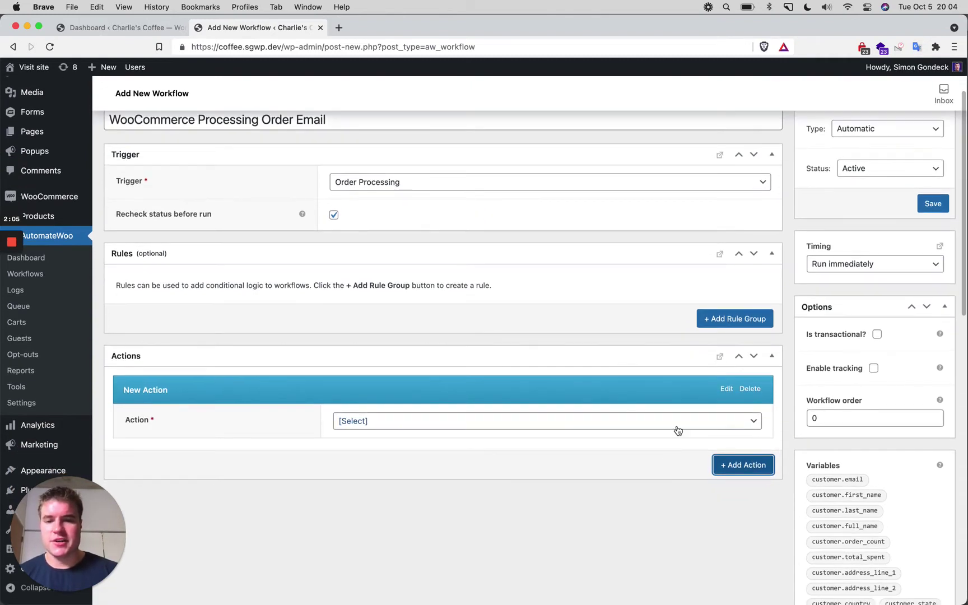
click(678, 430)
click(670, 448)
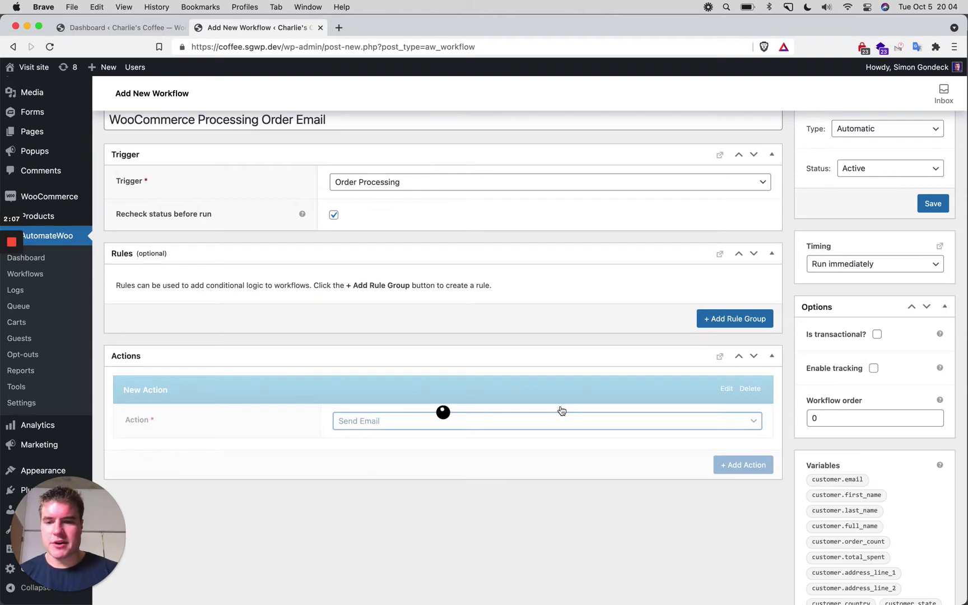
scroll(562, 411, down, 8)
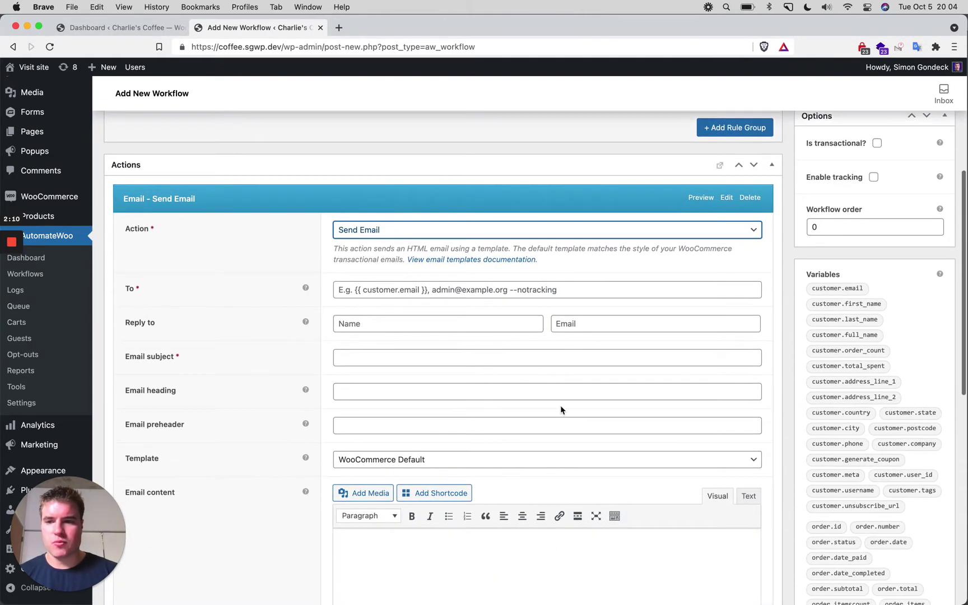
Check the available email action types, keeping Send Email, and view the sample order email image in Preview
click(544, 235)
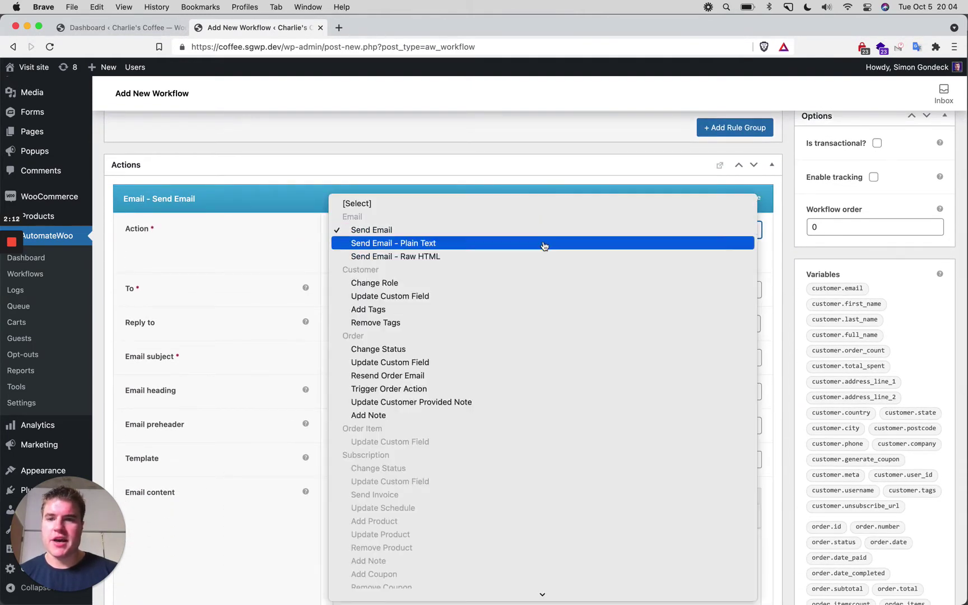
click(543, 230)
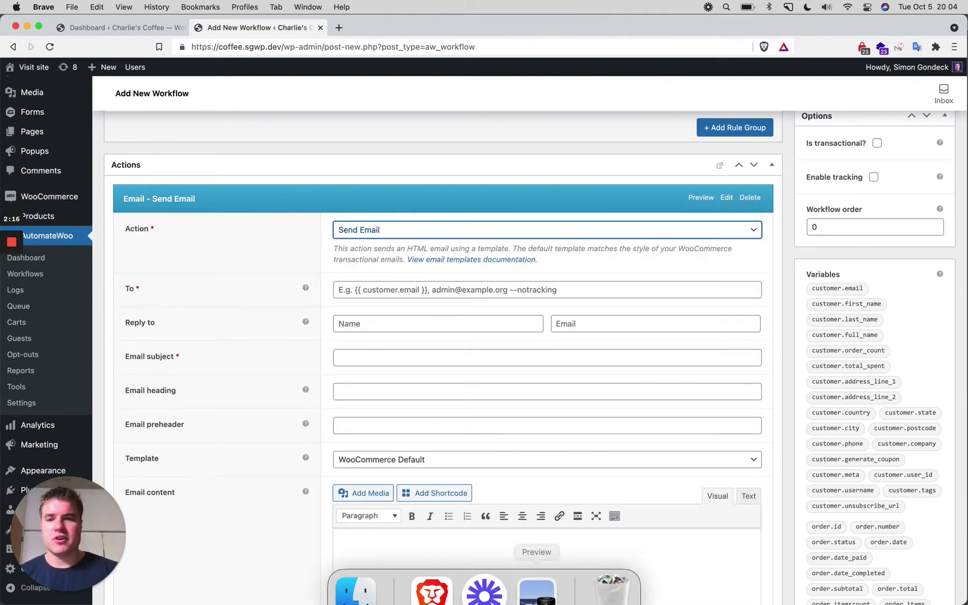
click(538, 575)
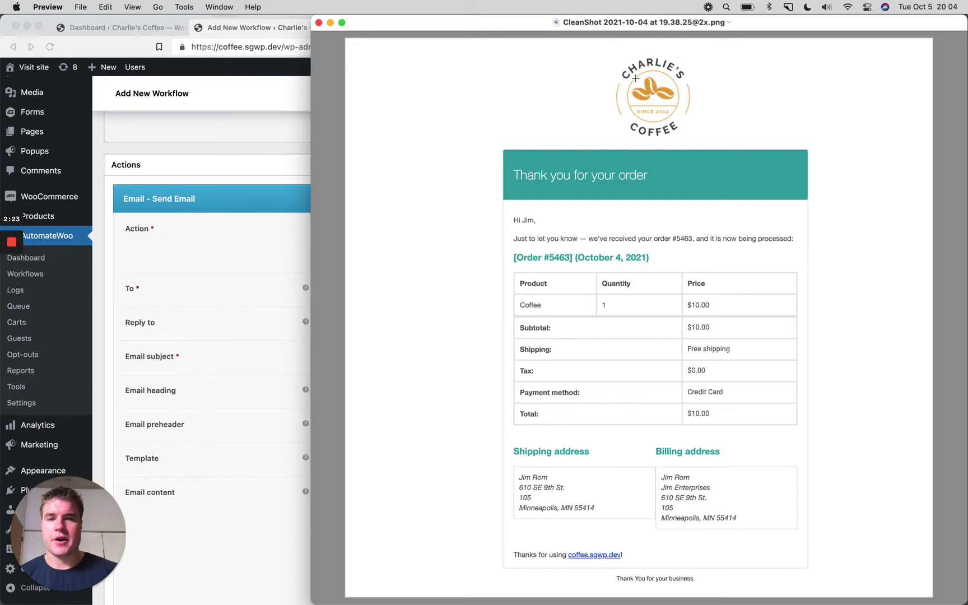
click(252, 212)
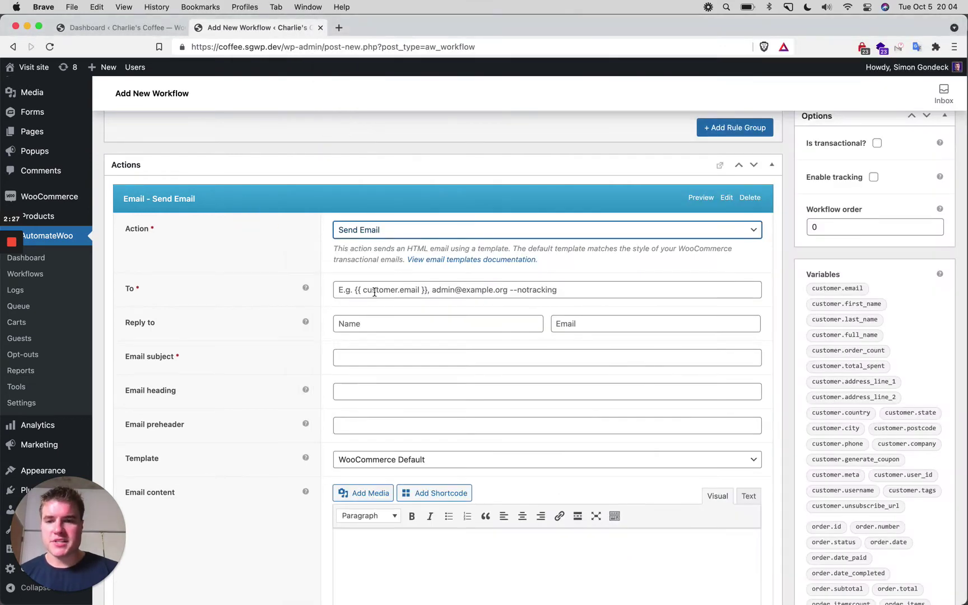
Copy the customer.email variable and paste {{ customer.email }} as the email's To recipient
click(842, 292)
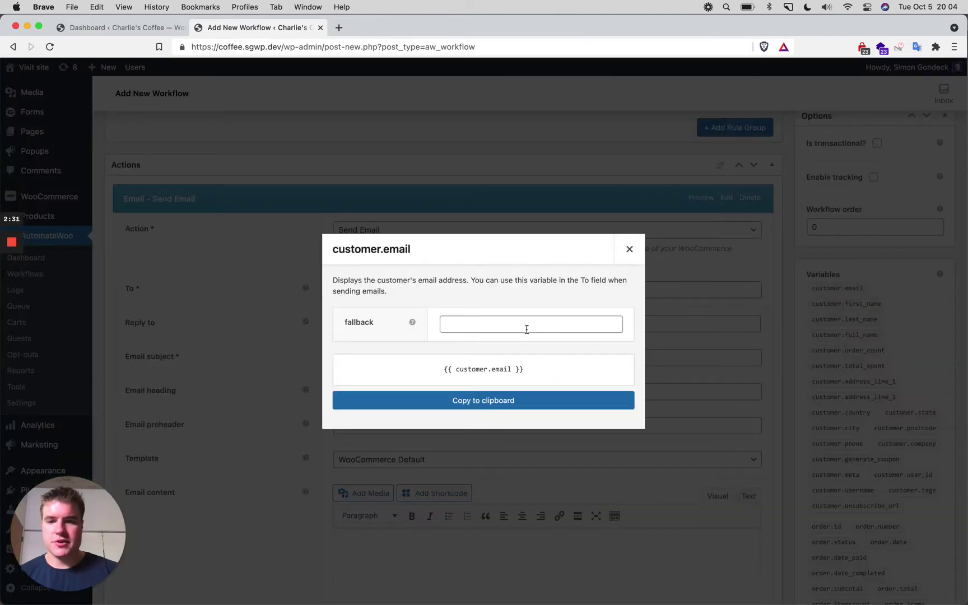
drag(536, 373, 417, 367)
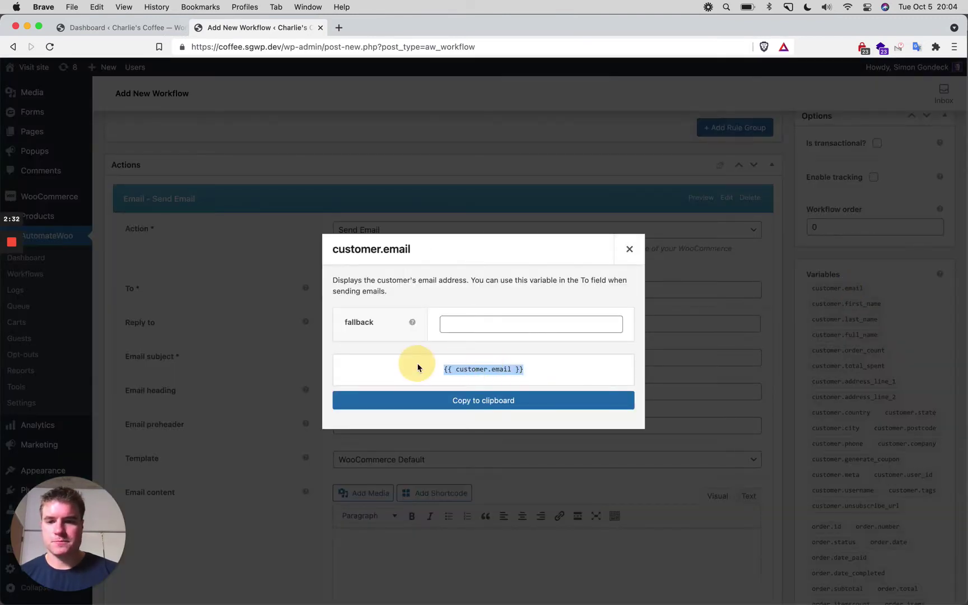
click(457, 400)
click(432, 290)
key(super+v)
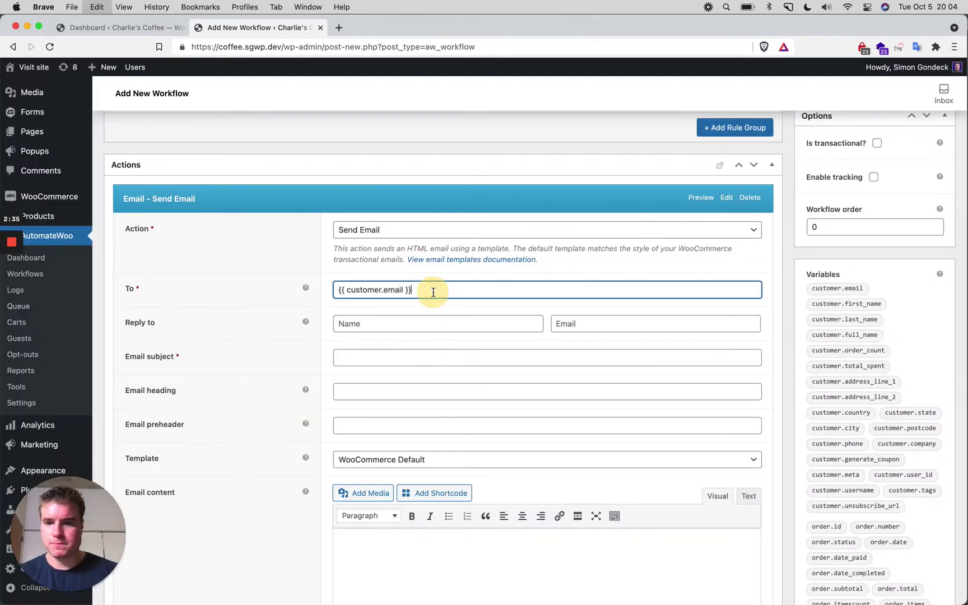
click(238, 288)
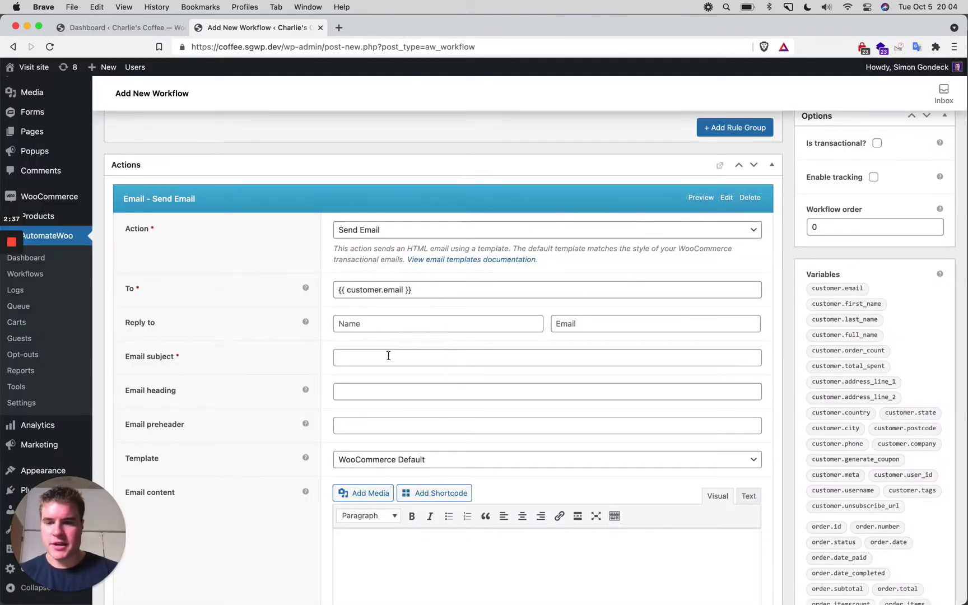
Set the email subject to "Your order is processing!"
click(389, 356)
text(Yuor or)
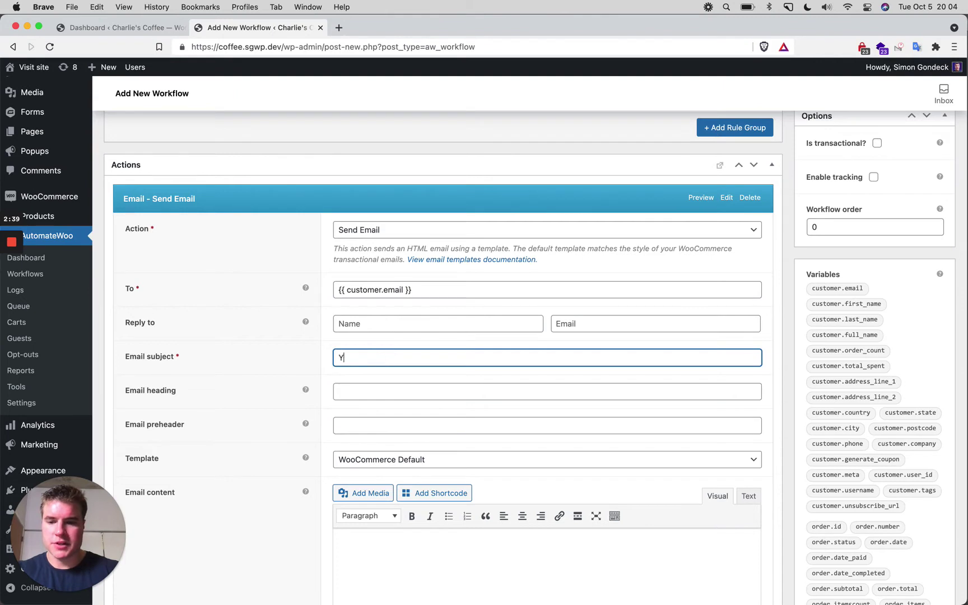
key(BackSpace)
key(BackSpace)
key(BackSpace)
key(BackSpace)
key(BackSpace)
text(o)
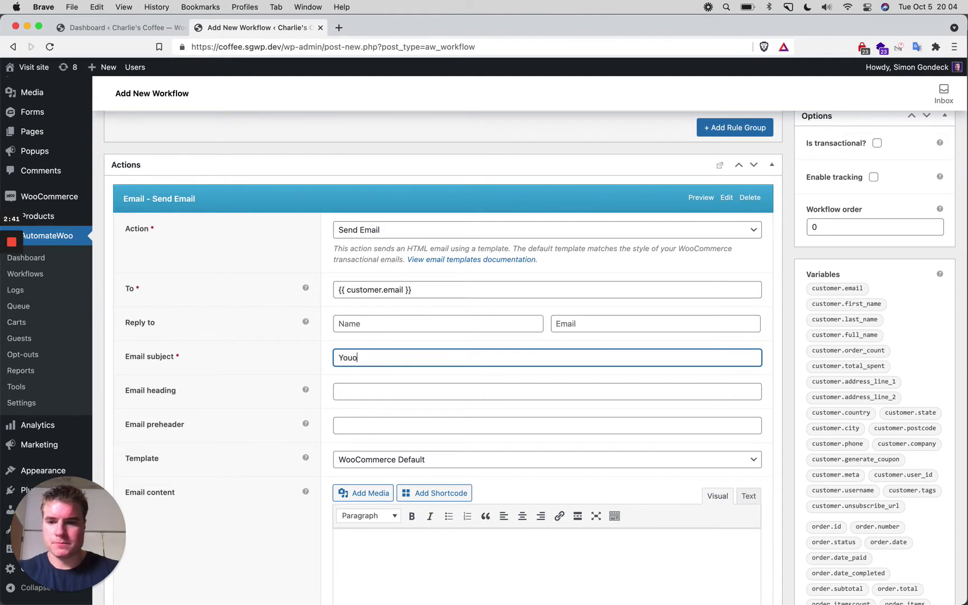
key(BackSpace)
text(r orderr is)
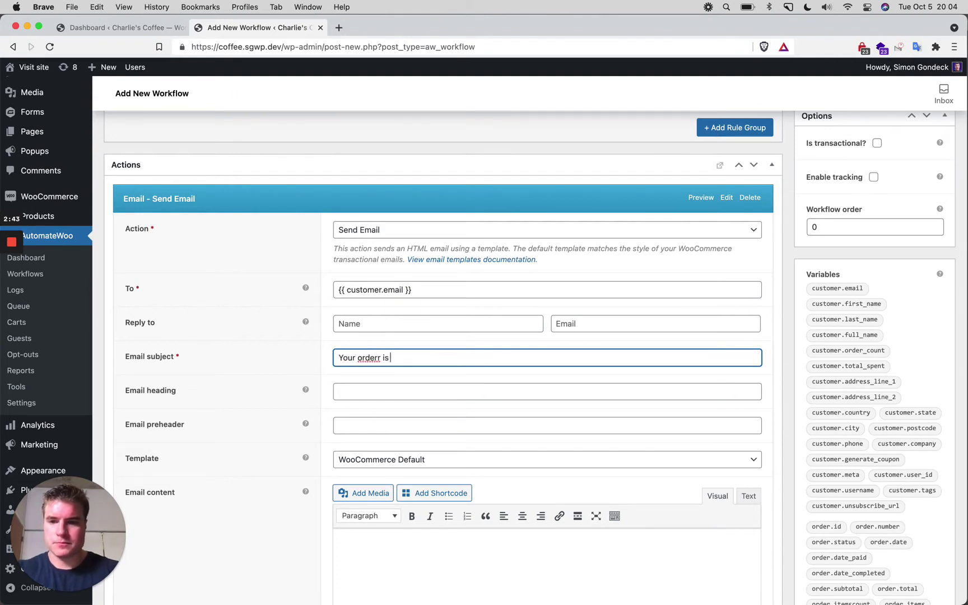
key(BackSpace)
text(is processing!)
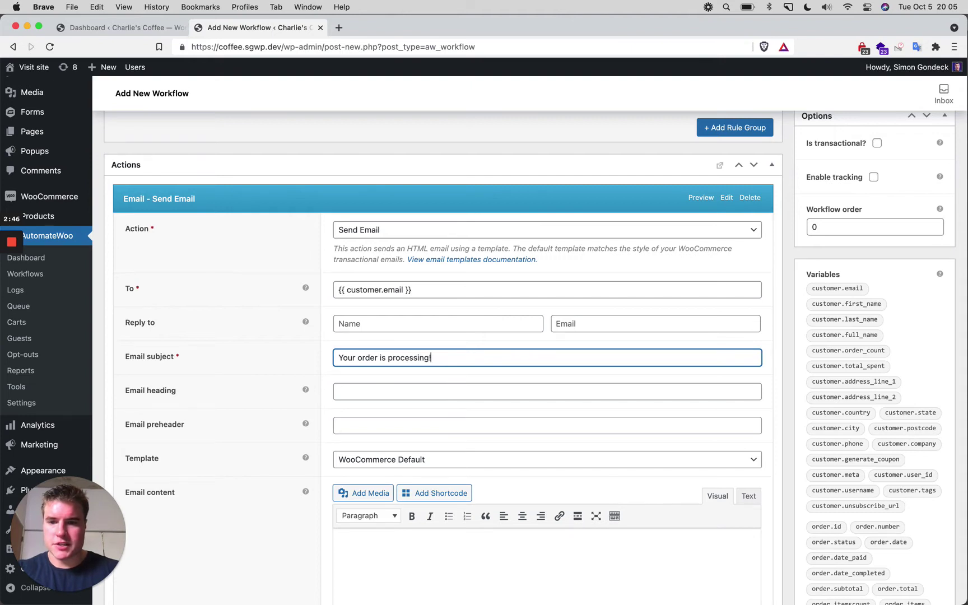
Set the email heading to "Thank you for shopping with us"
click(338, 391)
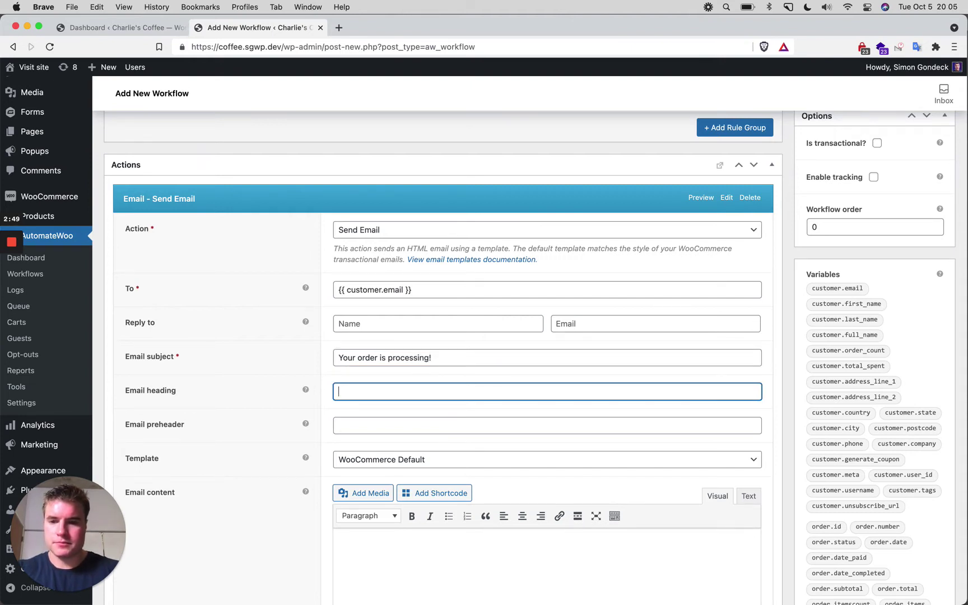
text(Thank yuo for )
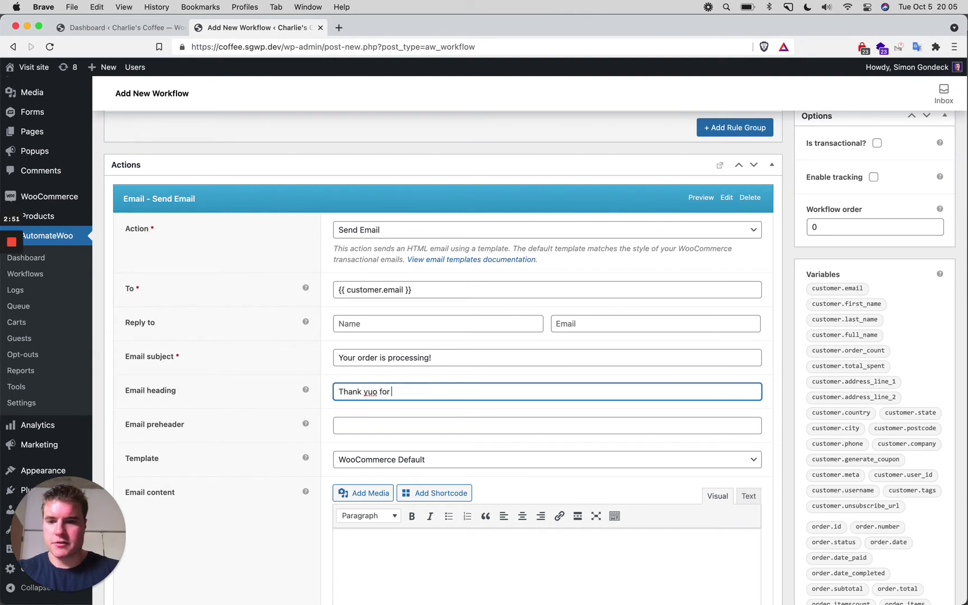
text(shopping with us)
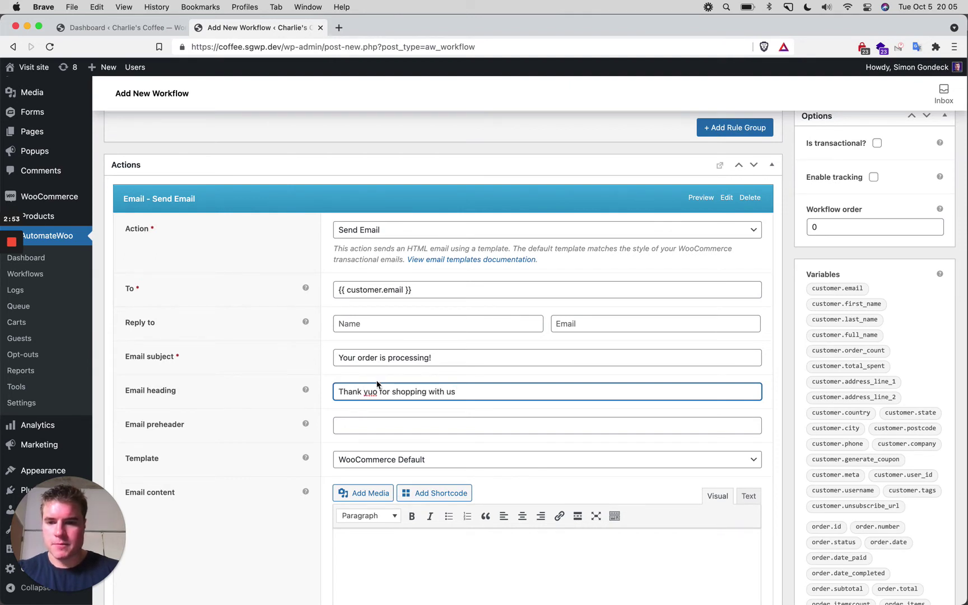
click(372, 388)
double_click(372, 388)
text(you)
Begin the email content with the greeting word "Hi"
scroll(387, 392, down, 5)
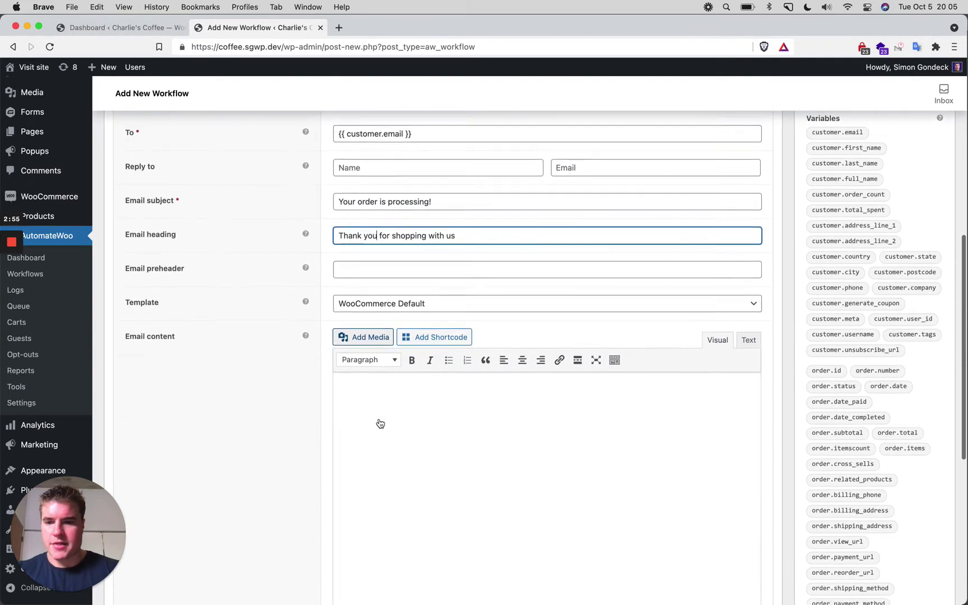
click(406, 295)
click(406, 295)
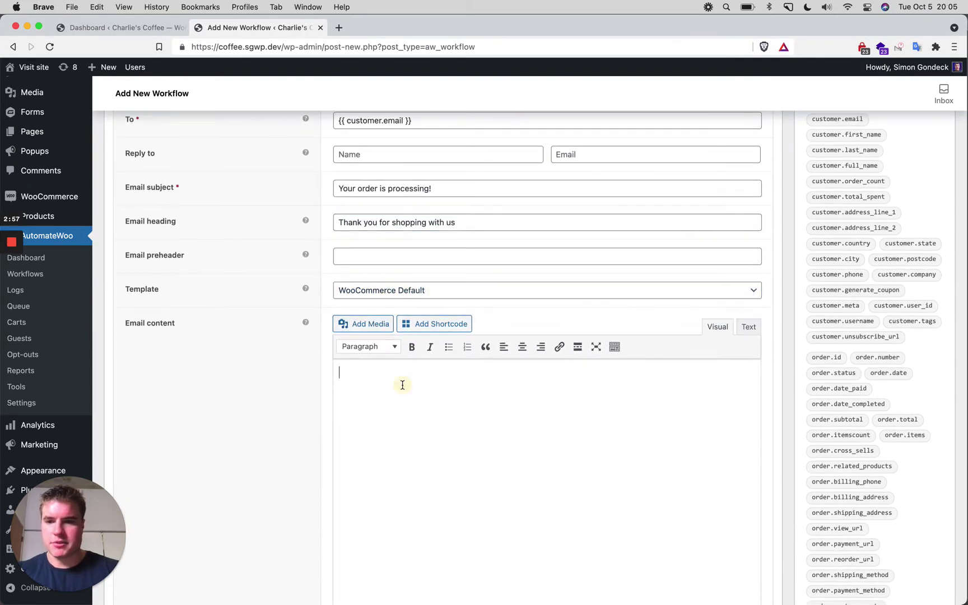
text(Hi)
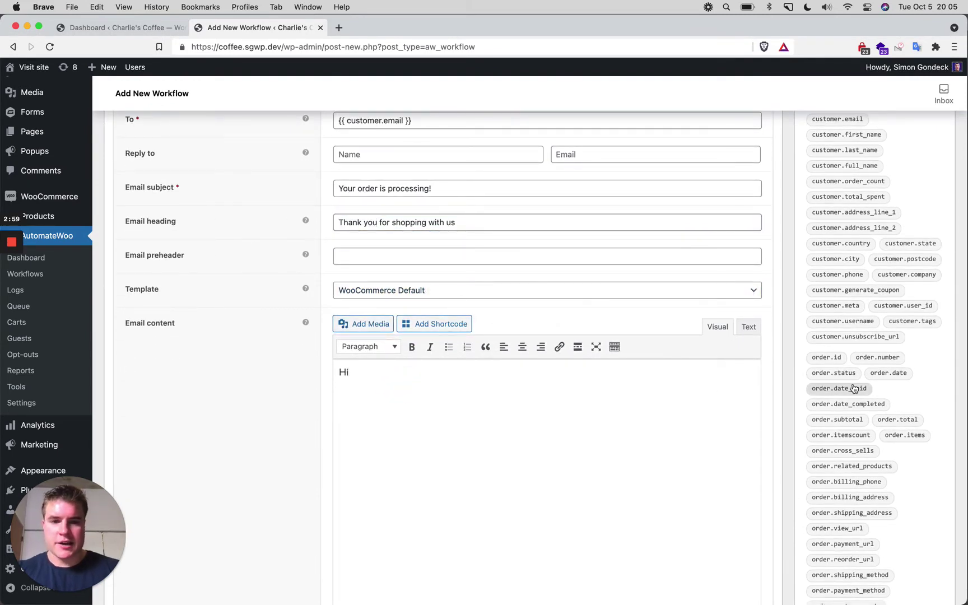
Copy the customer.first_name variable with its fallback set to "there"
scroll(852, 383, up, 1)
click(828, 169)
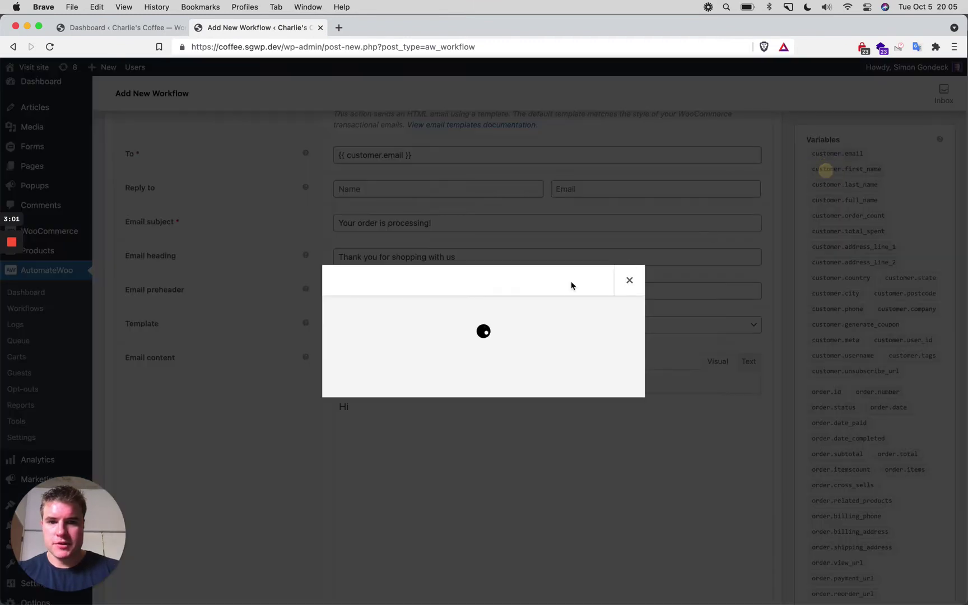
click(490, 318)
text(there)
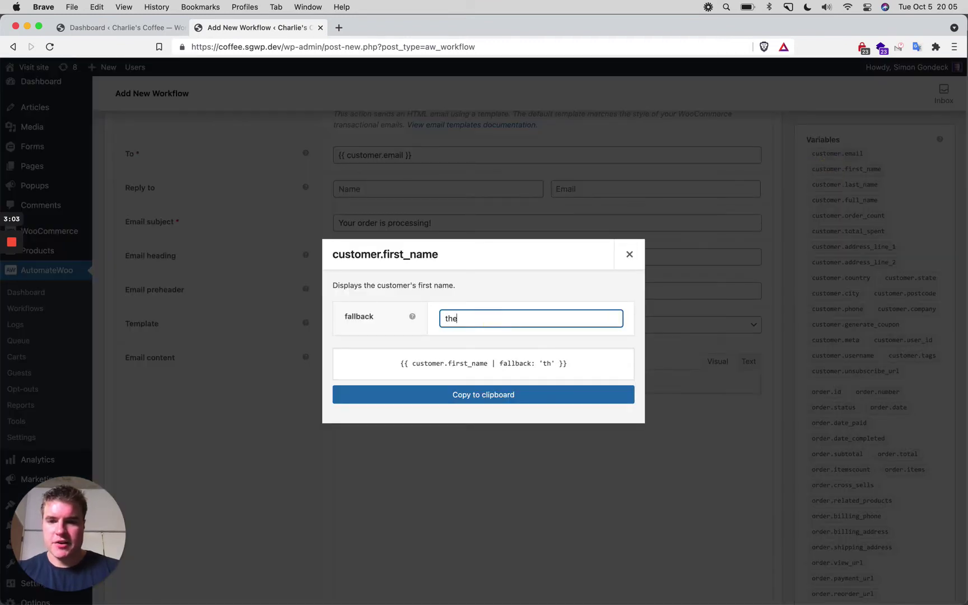
click(593, 394)
Complete the greeting as "Hi {{ customer.first_name | fallback: 'there' }}," and start a new paragraph
click(492, 458)
click(432, 412)
key(super+v)
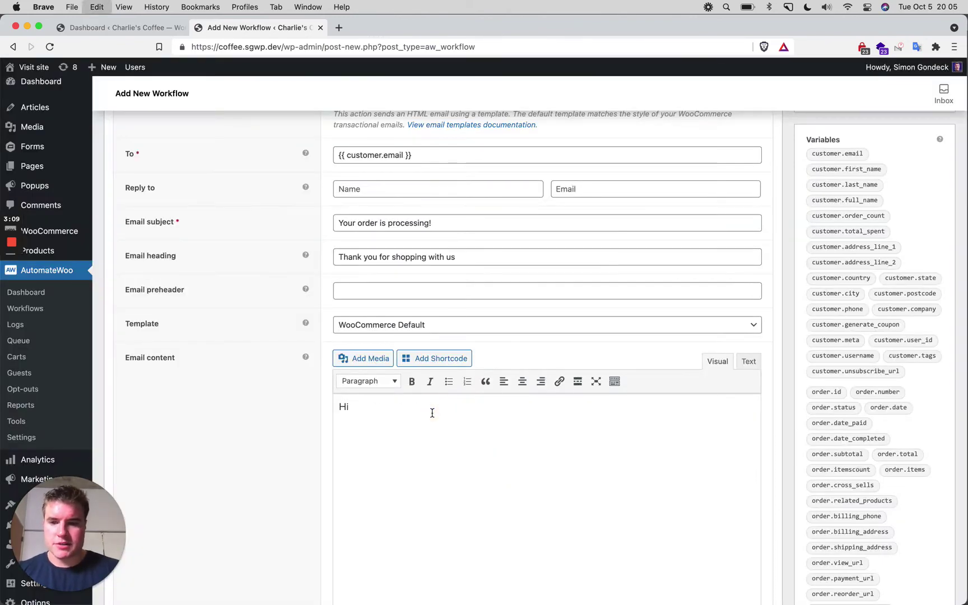
text(,)
key(Return)
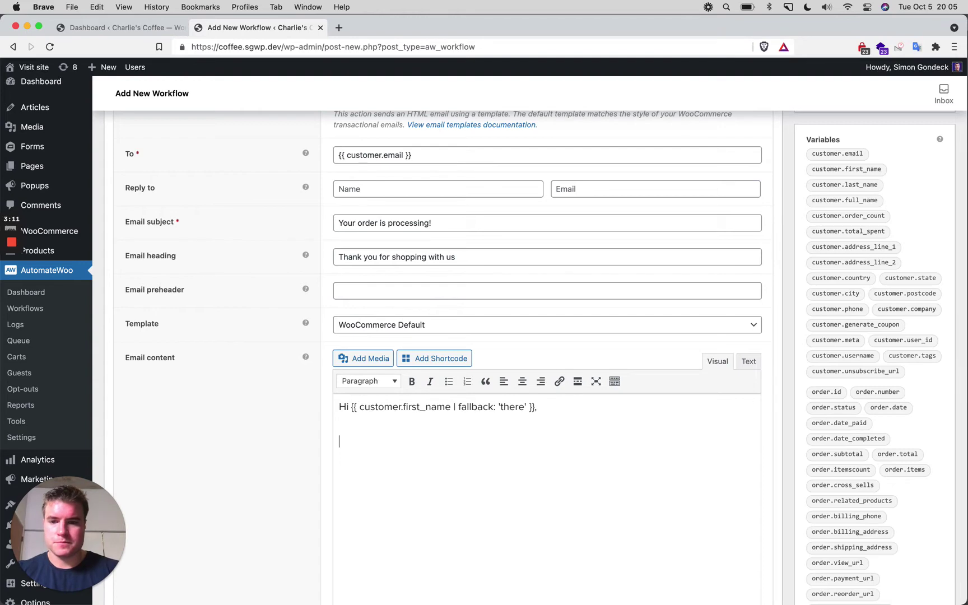
Consult the sample order email in Preview and start the second paragraph with "Just to let you know --"
key(super+Tab)
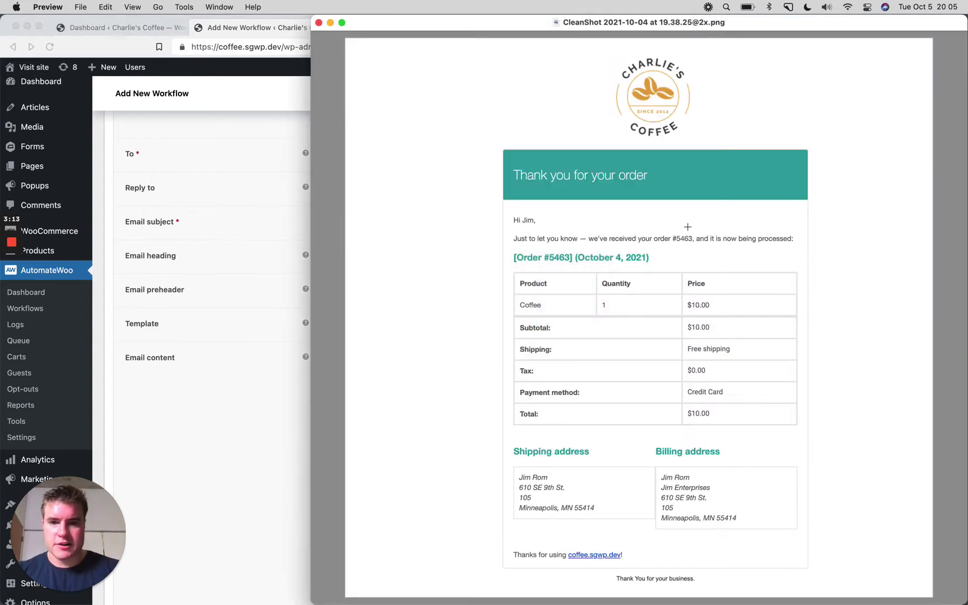
key(super+Tab)
text(Just t le)
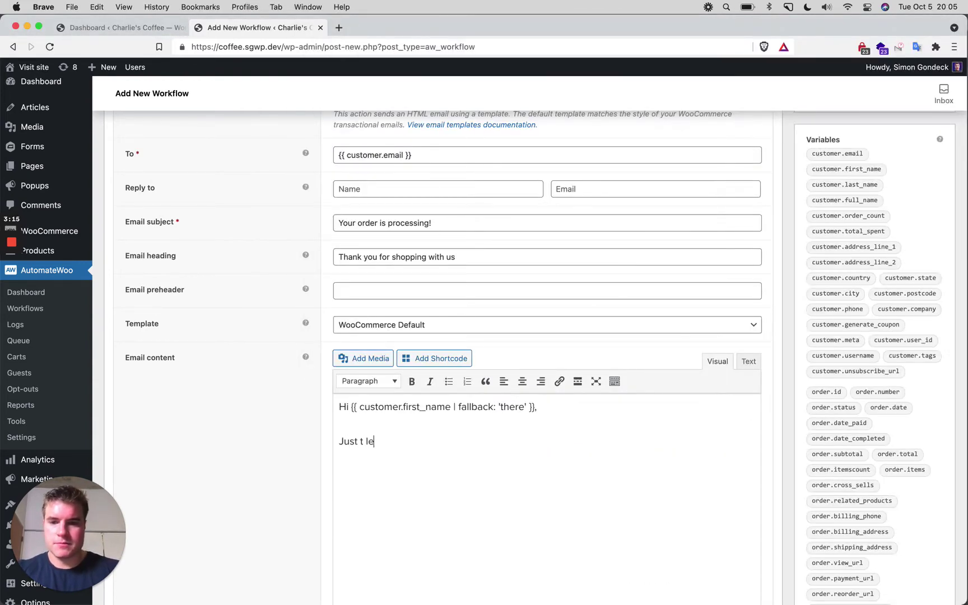
key(BackSpace)
key(BackSpace)
key(BackSpace)
text(o let you know --)
Check the sample email's wording again and continue the sentence with "we have received Order #"
key(super+Tab)
key(super+Tab)
text(we ah)
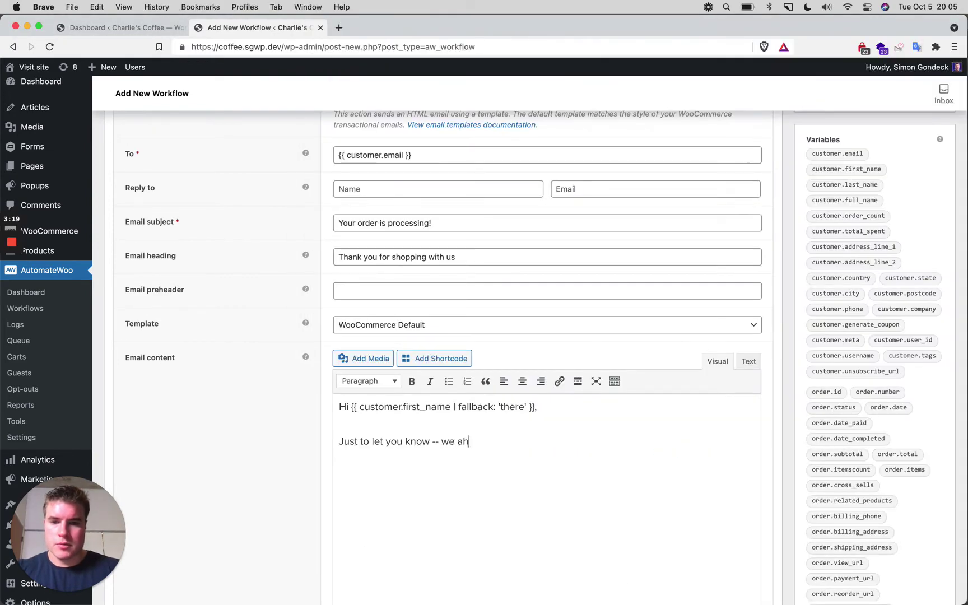
text(ve rea)
key(BackSpace)
key(BackSpace)
key(BackSpace)
key(BackSpace)
key(BackSpace)
key(BackSpace)
key(BackSpace)
key(BackSpace)
text(have )
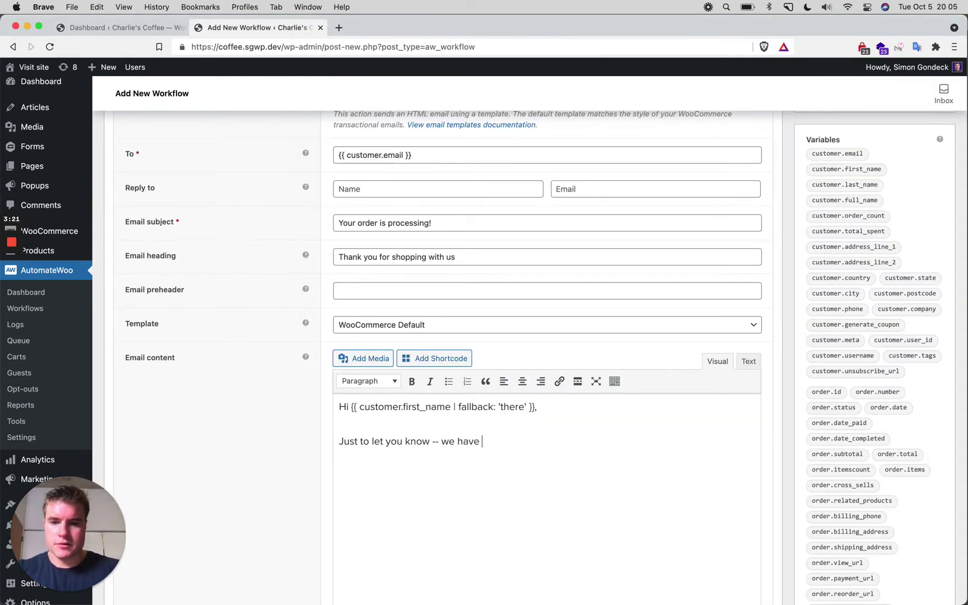
text(received)
text( Or)
key(BackSpace)
text(Order #)
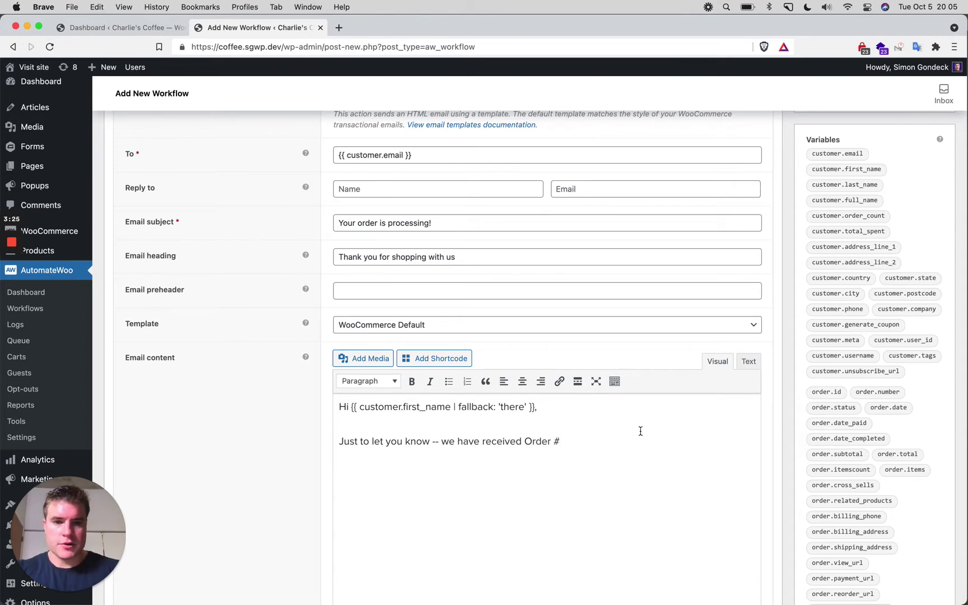
Insert the variable {{ order.number }} right after "Order #", ending the sentence with a period and a new paragraph
click(876, 392)
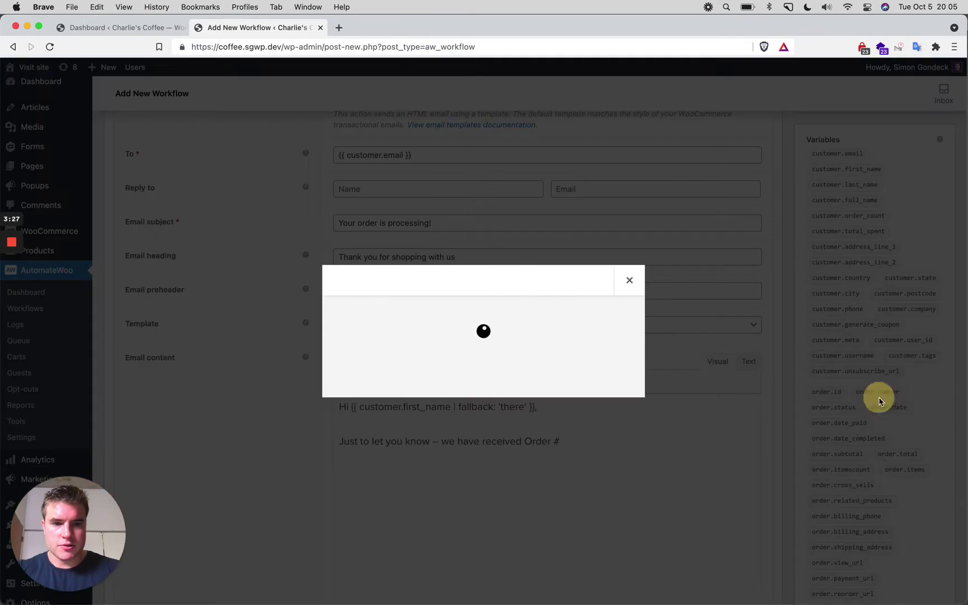
drag(548, 374, 449, 364)
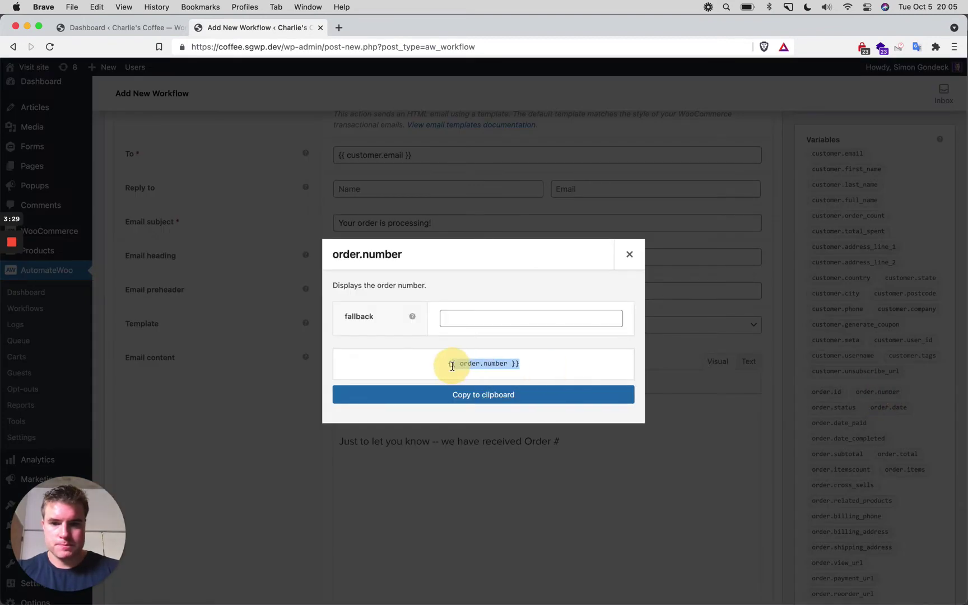
click(480, 394)
key(super+v)
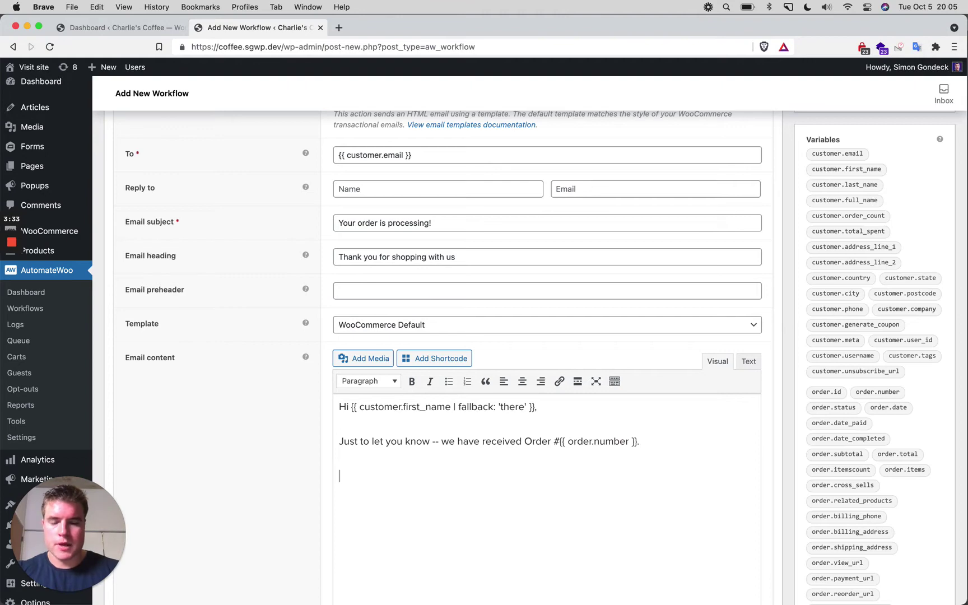
Check the sample email's product table and add {{ order.items | template: 'order-table' }} using the Order Table template below the order sentence
key(super+Tab)
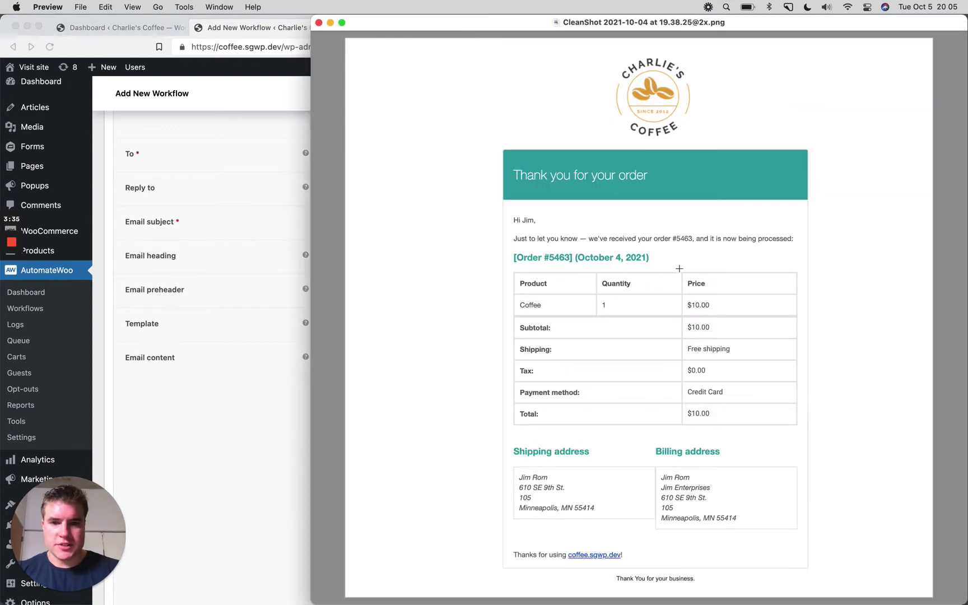
key(super+Tab)
scroll(823, 426, down, 2)
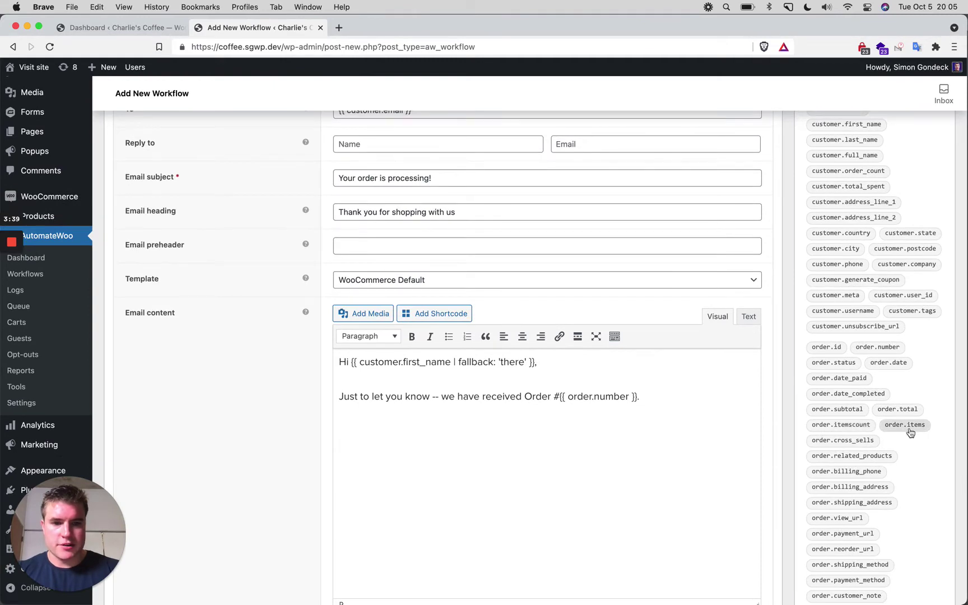
click(906, 426)
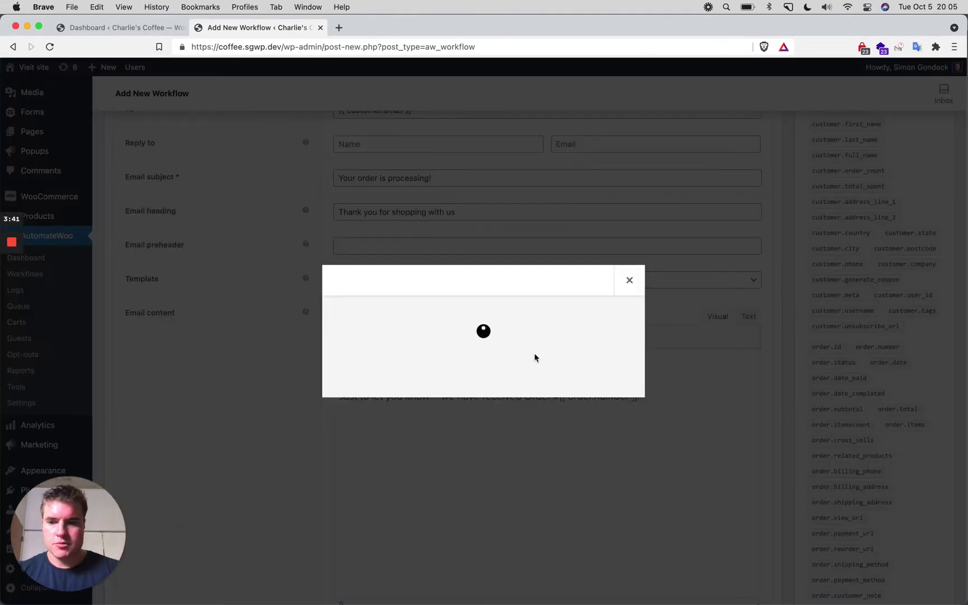
click(521, 284)
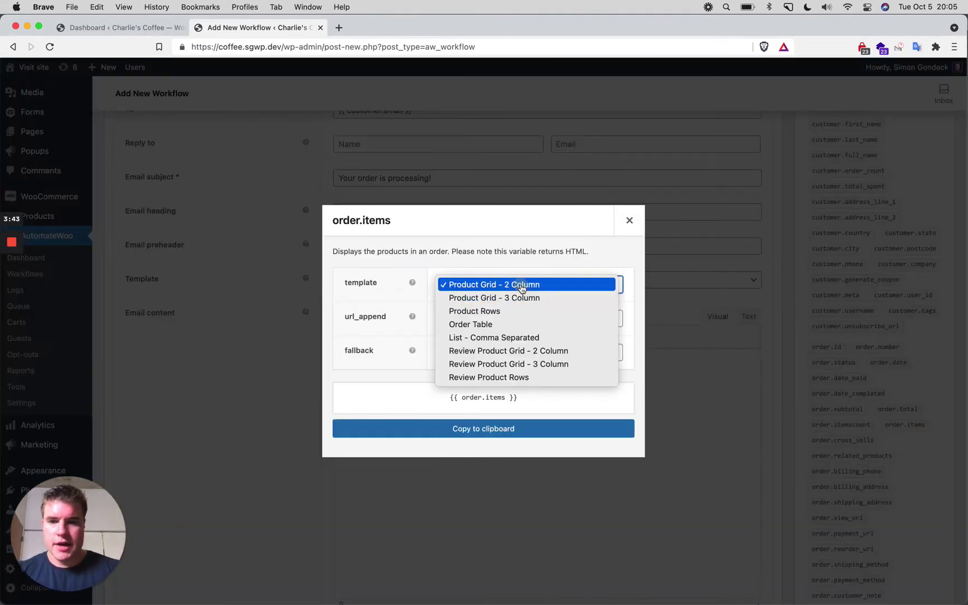
click(521, 324)
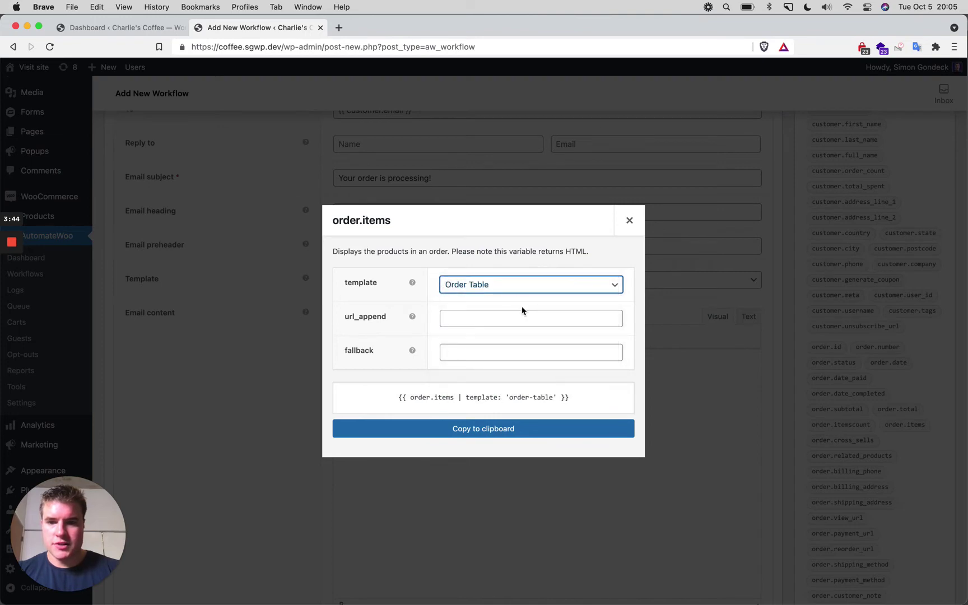
click(570, 429)
click(508, 480)
click(609, 418)
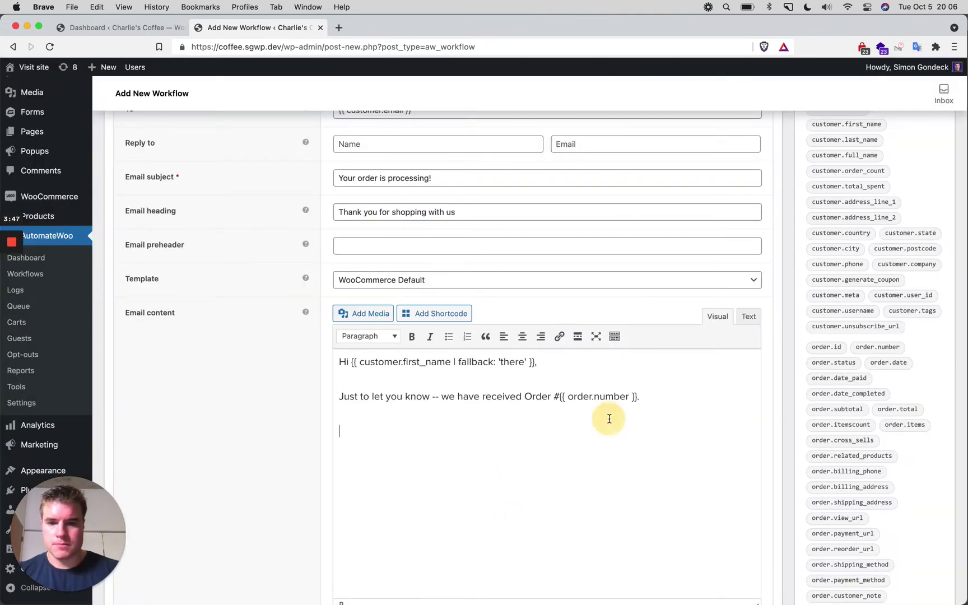
key(super+v)
Add the order.customer_details variable as {{ order.customer_details }} in a new paragraph below the order table
scroll(609, 418, down, 1)
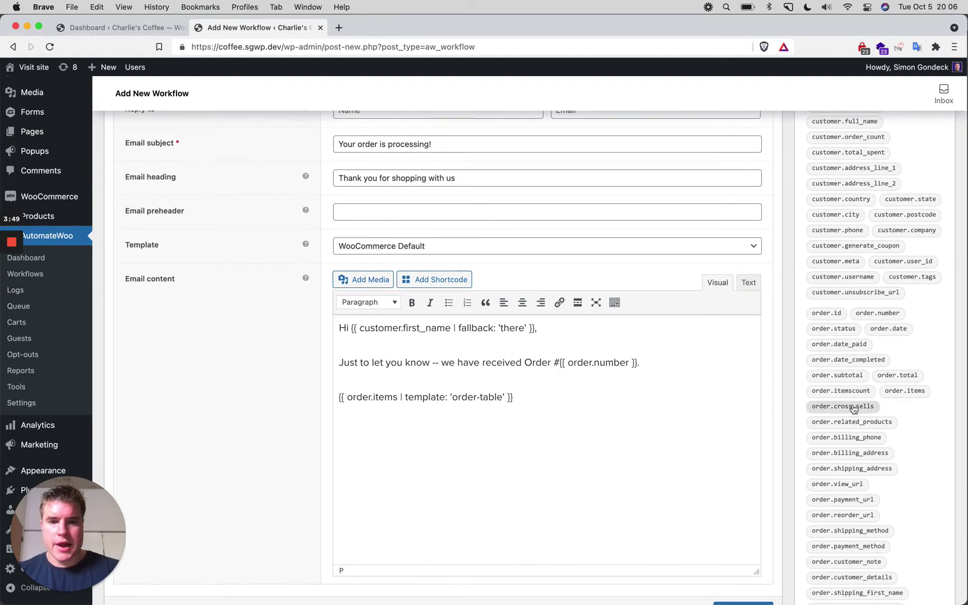
scroll(853, 409, down, 3)
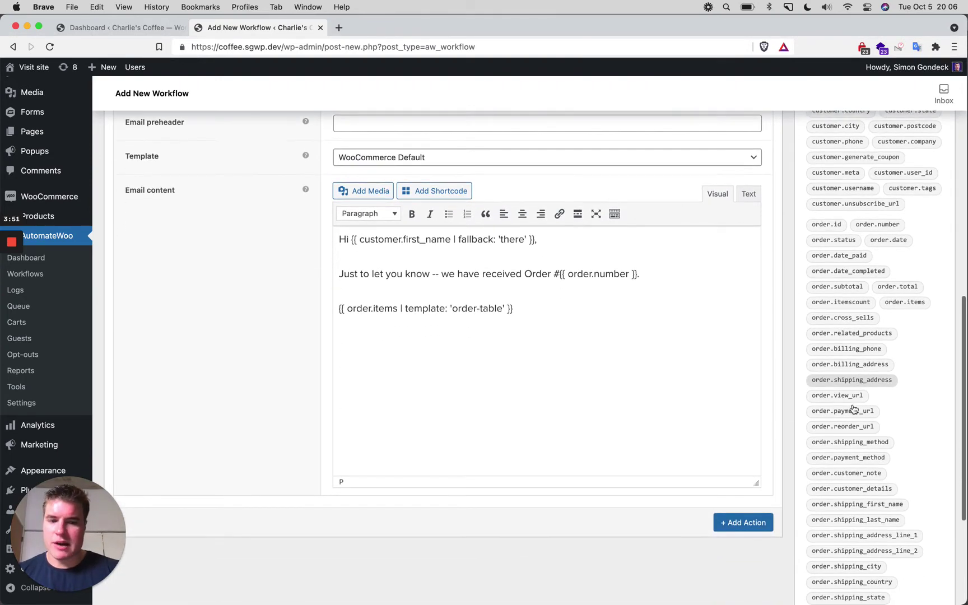
key(Return)
scroll(853, 409, up, 1)
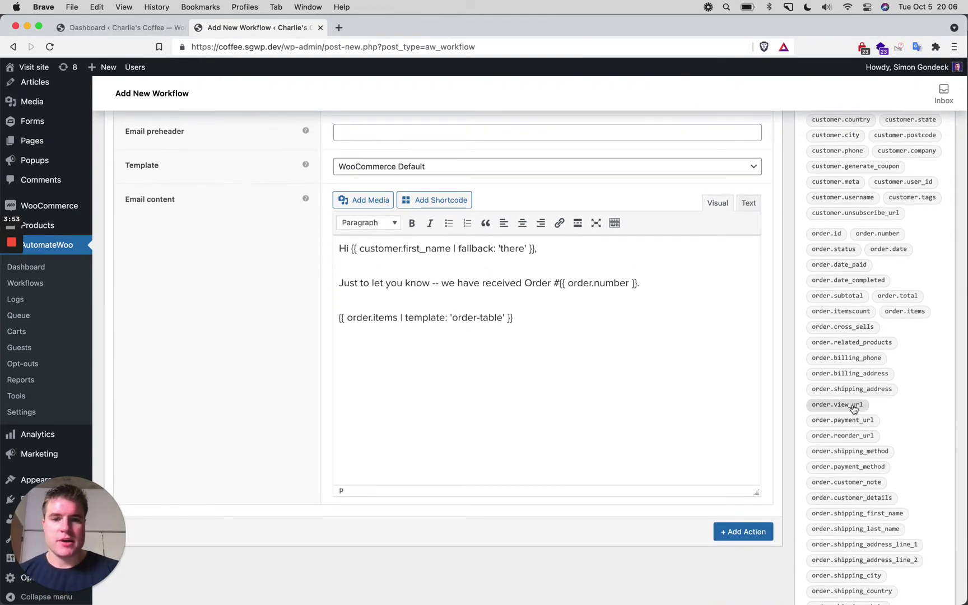
scroll(854, 409, down, 1)
scroll(854, 409, up, 1)
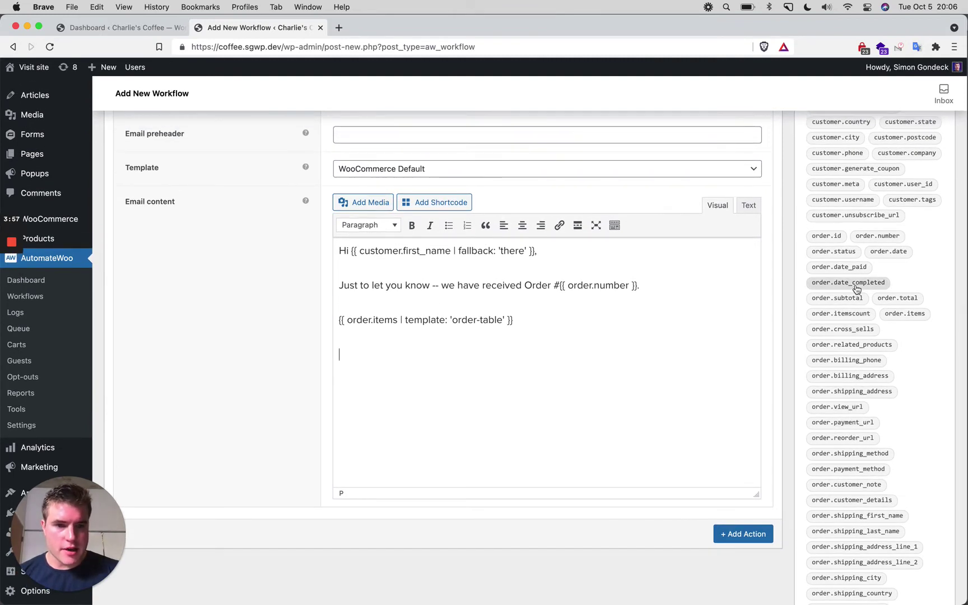
scroll(856, 289, down, 2)
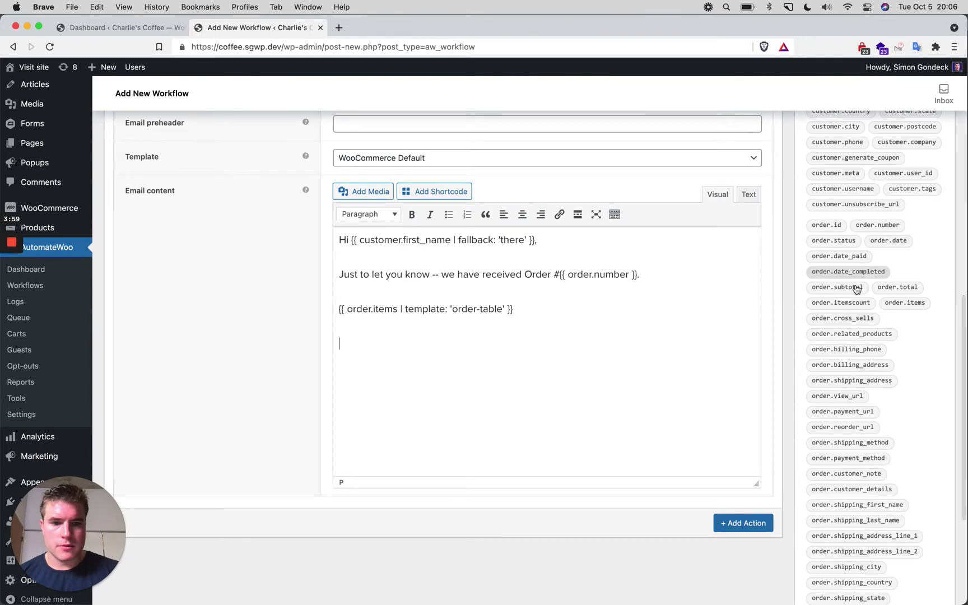
click(834, 473)
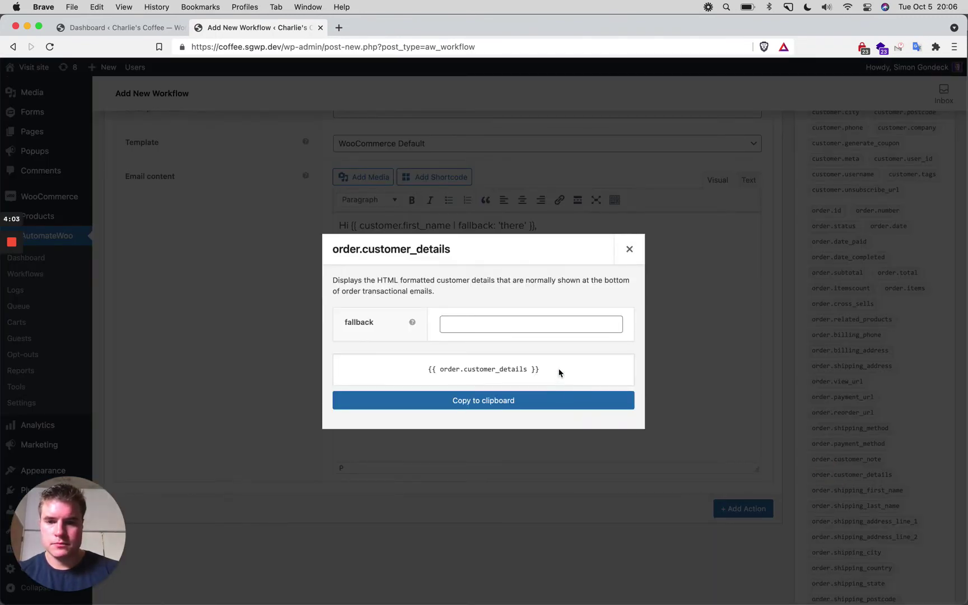
click(554, 398)
click(715, 376)
click(455, 353)
key(super+v)
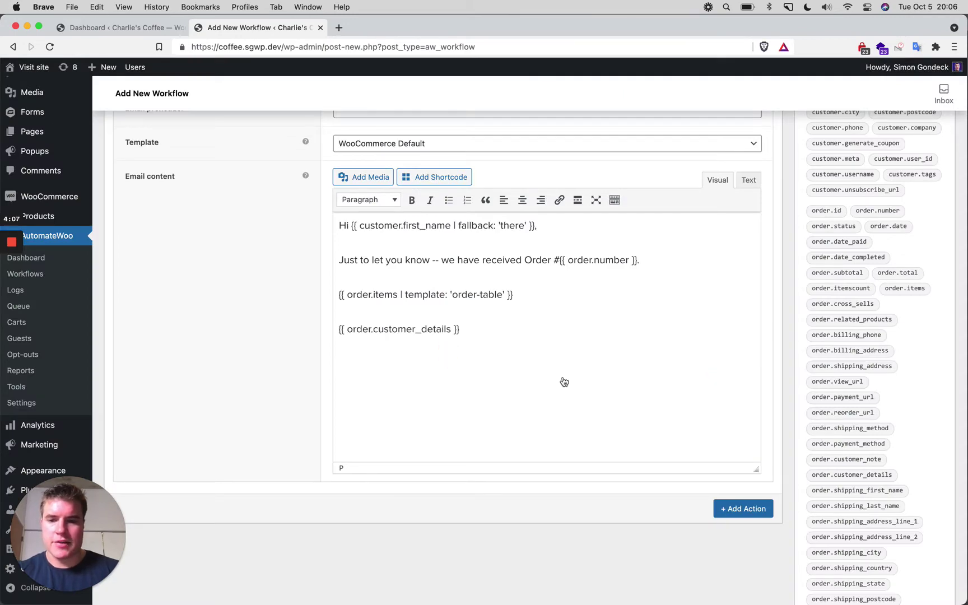
Consult the sample email's closing and add the final line "Thanks for using {{ shop.url }}!" with the shop.url variable
key(super+Tab)
key(super+Tab)
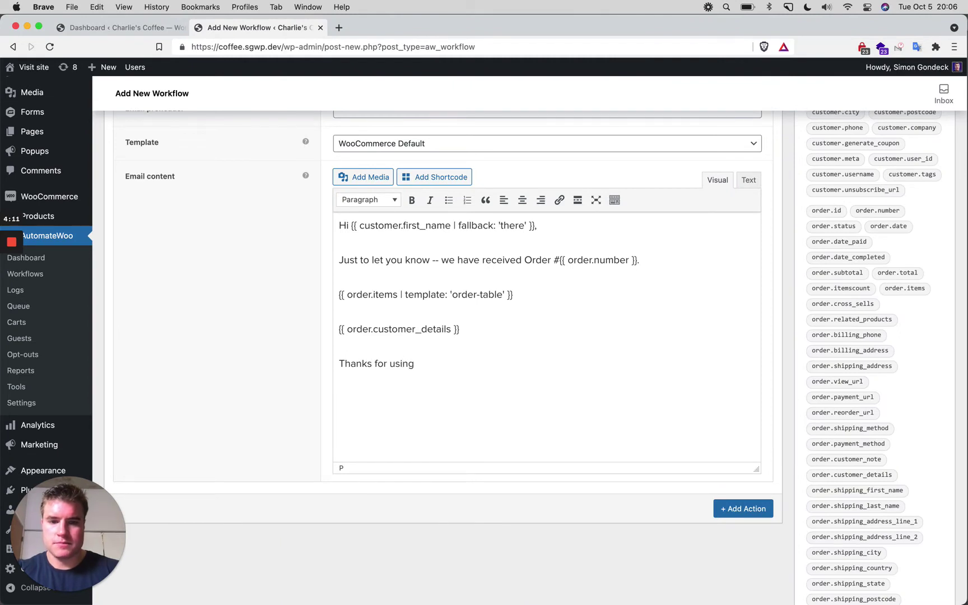
scroll(817, 461, down, 5)
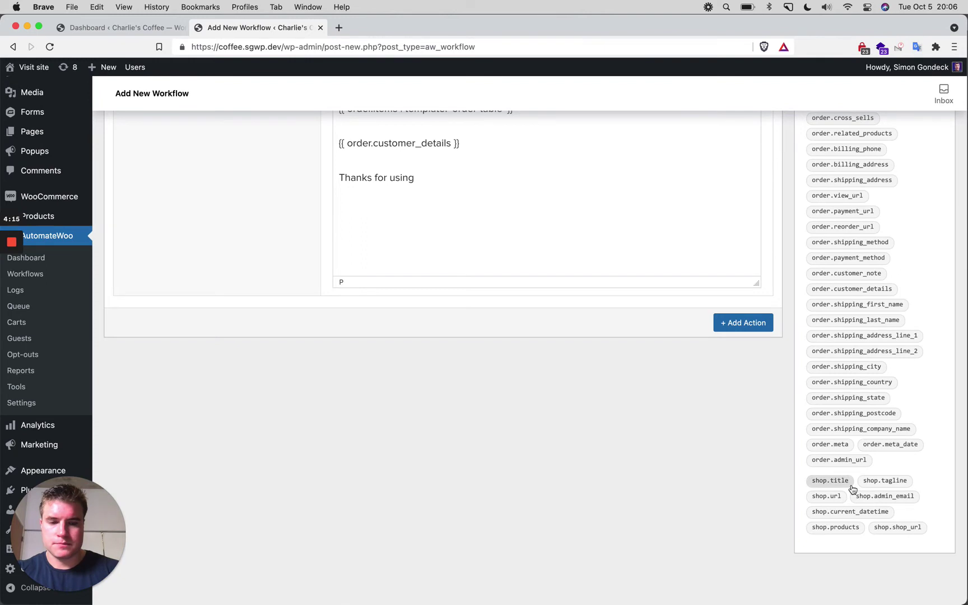
click(837, 497)
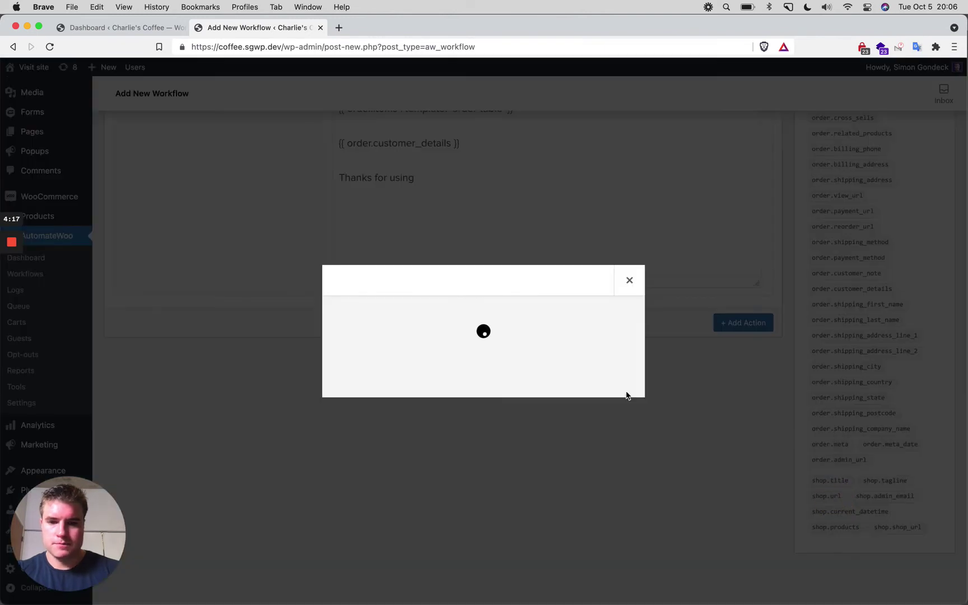
click(527, 396)
click(543, 195)
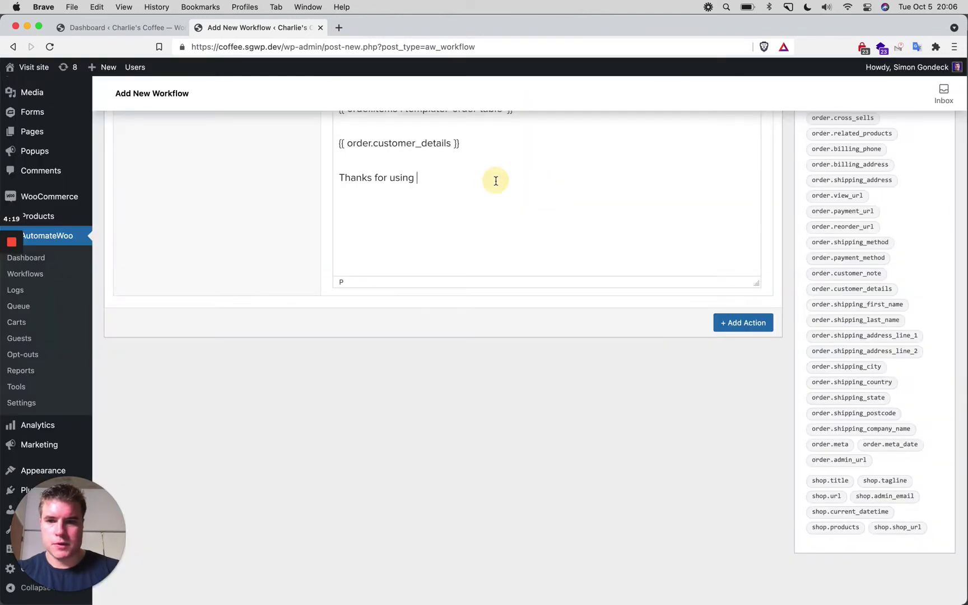
click(495, 179)
key(super+v)
Mark the workflow as transactional in its options
scroll(589, 251, up, 10)
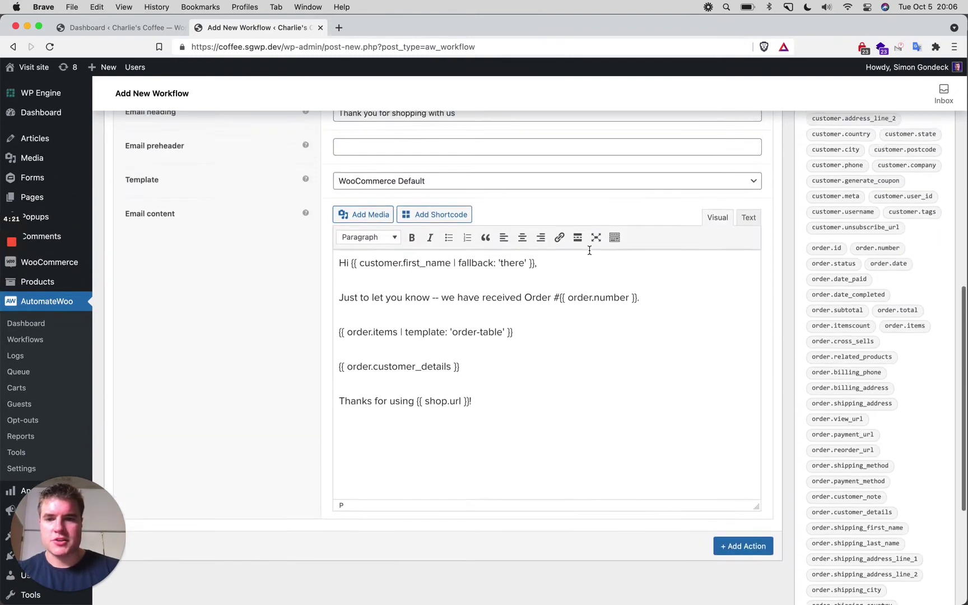
scroll(589, 253, up, 5)
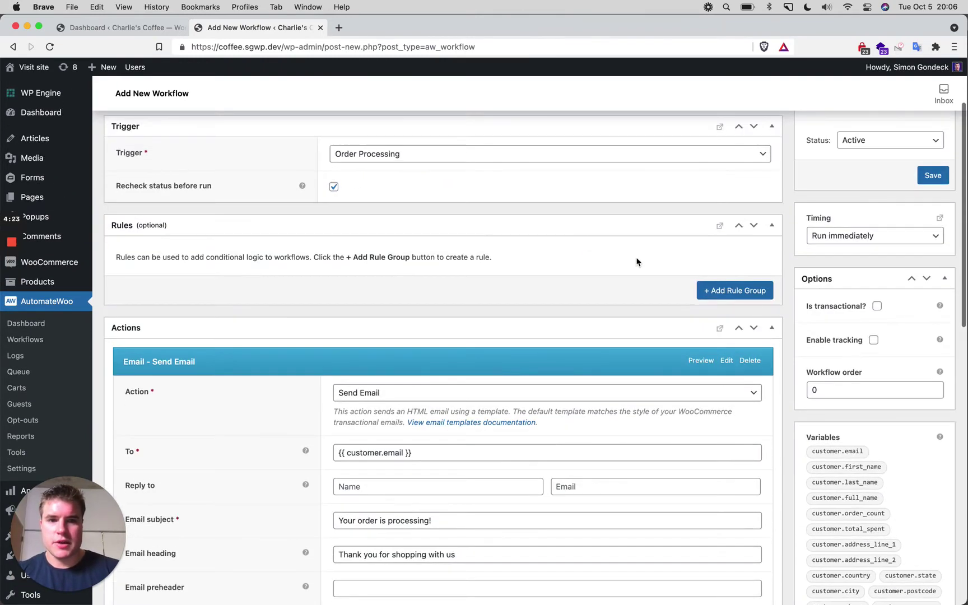
click(878, 306)
scroll(827, 313, up, 3)
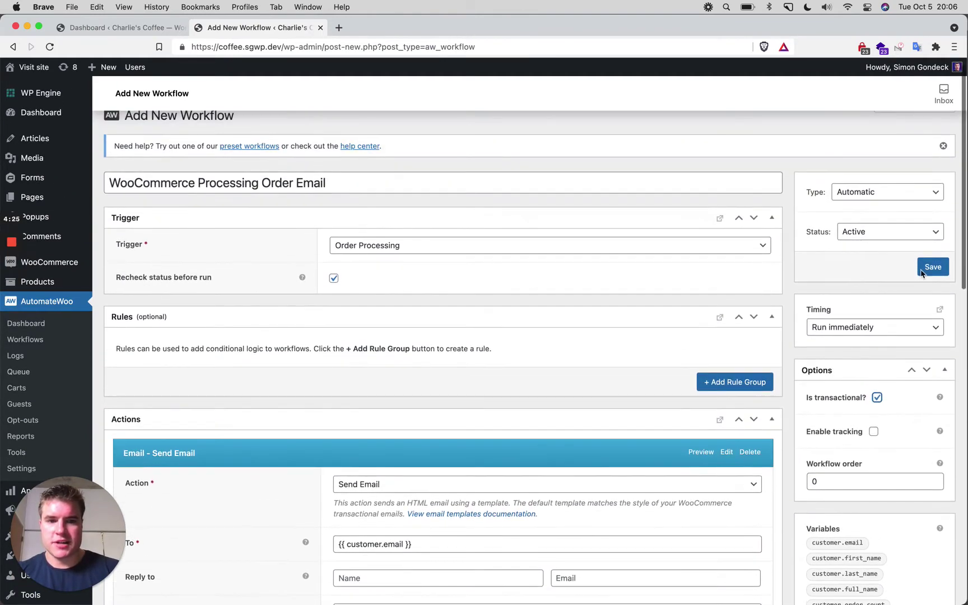
Save the workflow and preview its processing order email from the heading through the order table
click(933, 266)
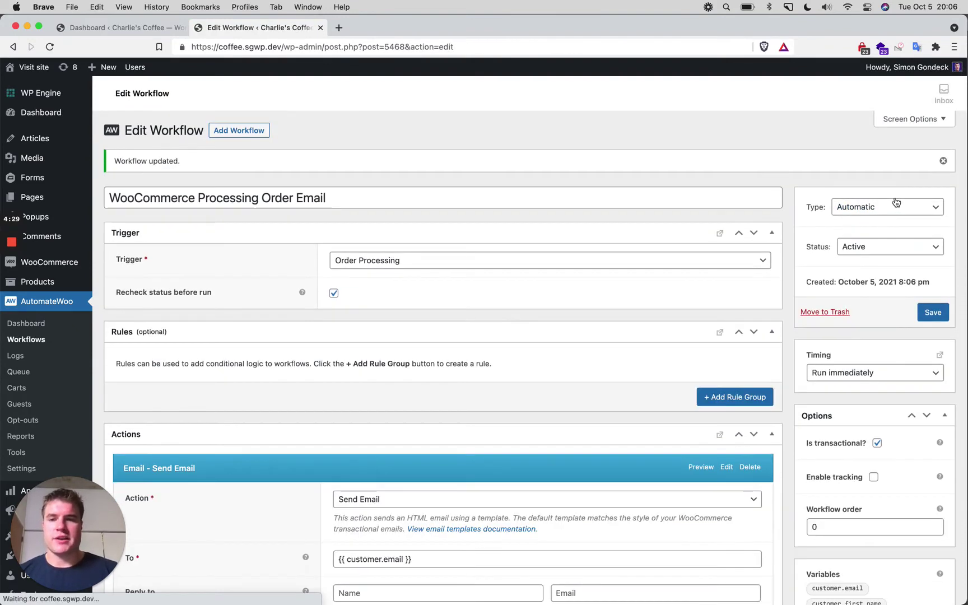
scroll(620, 329, down, 3)
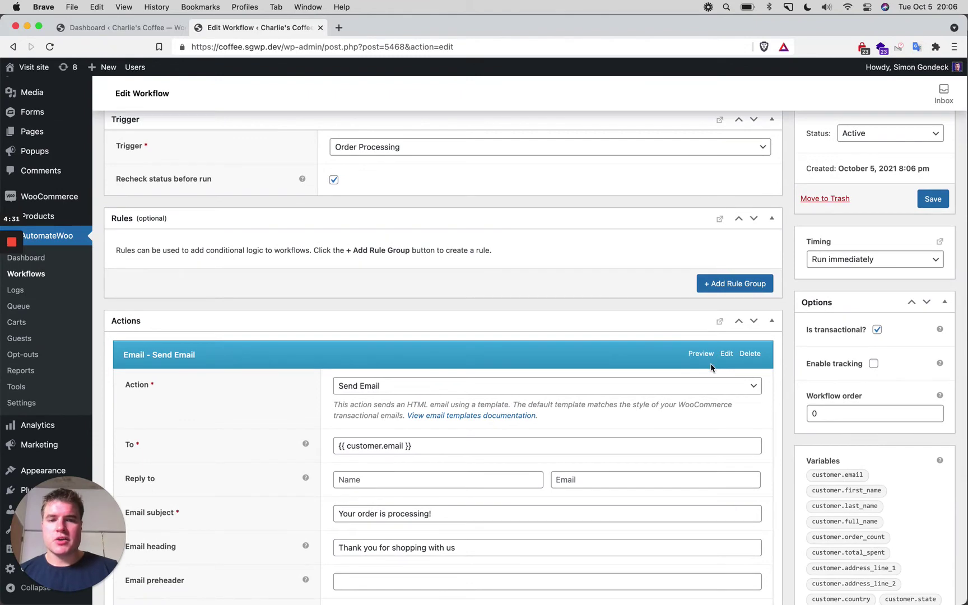
click(701, 358)
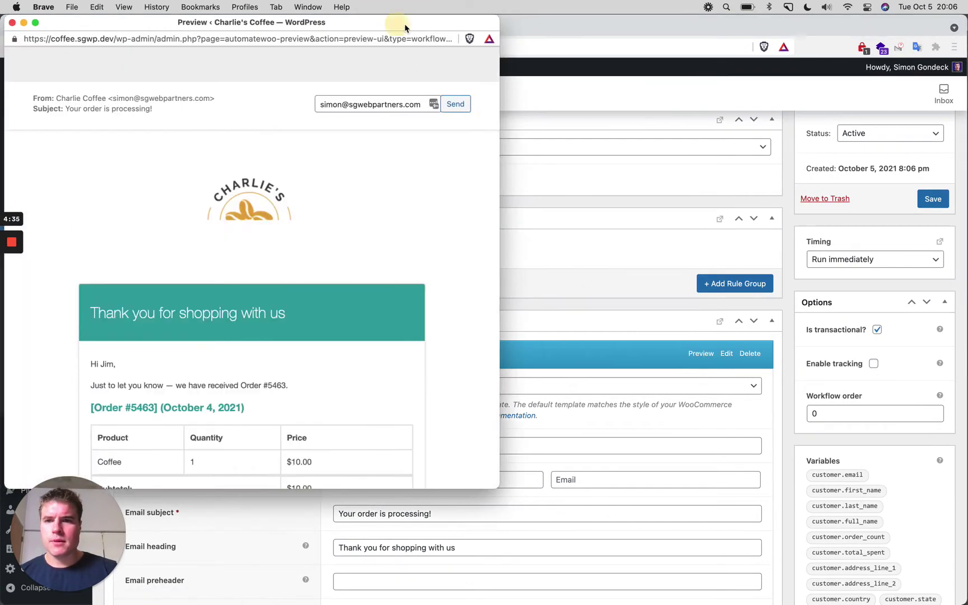
drag(404, 24, 461, 22)
scroll(338, 326, down, 3)
scroll(339, 326, up, 1)
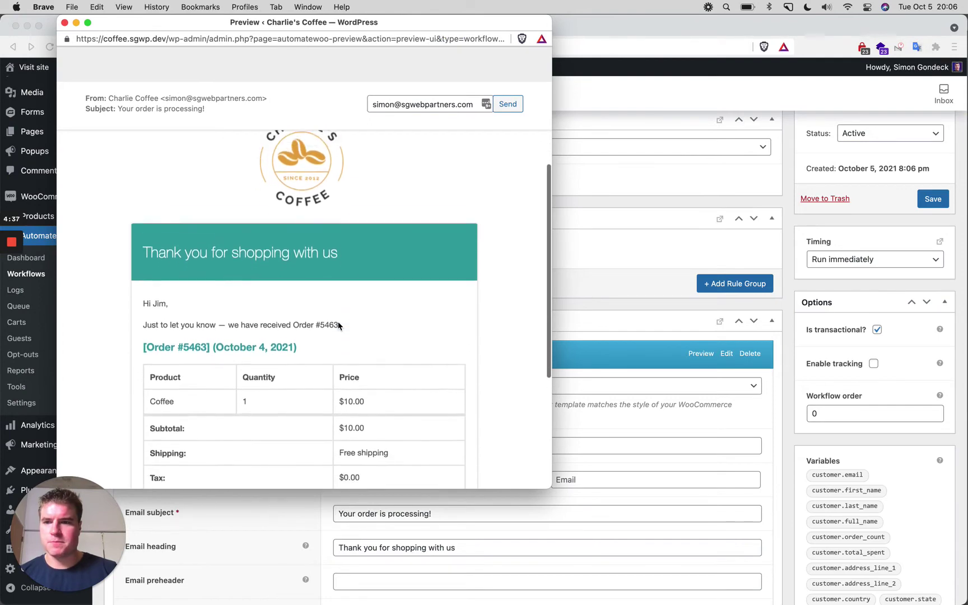
scroll(338, 326, down, 3)
scroll(339, 326, down, 3)
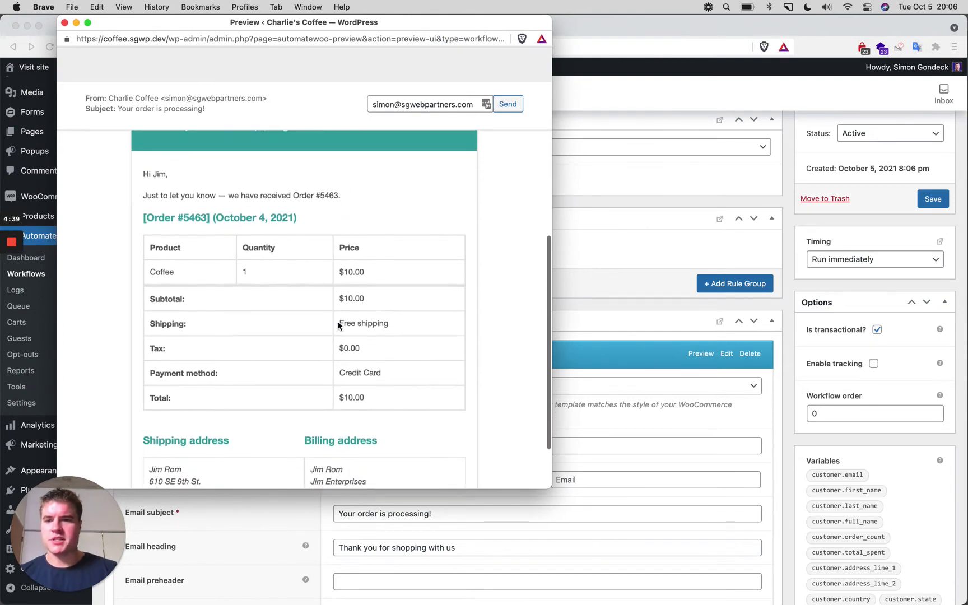
Compare the previewed email's addresses and closing line with the sample email image
key(super+Tab)
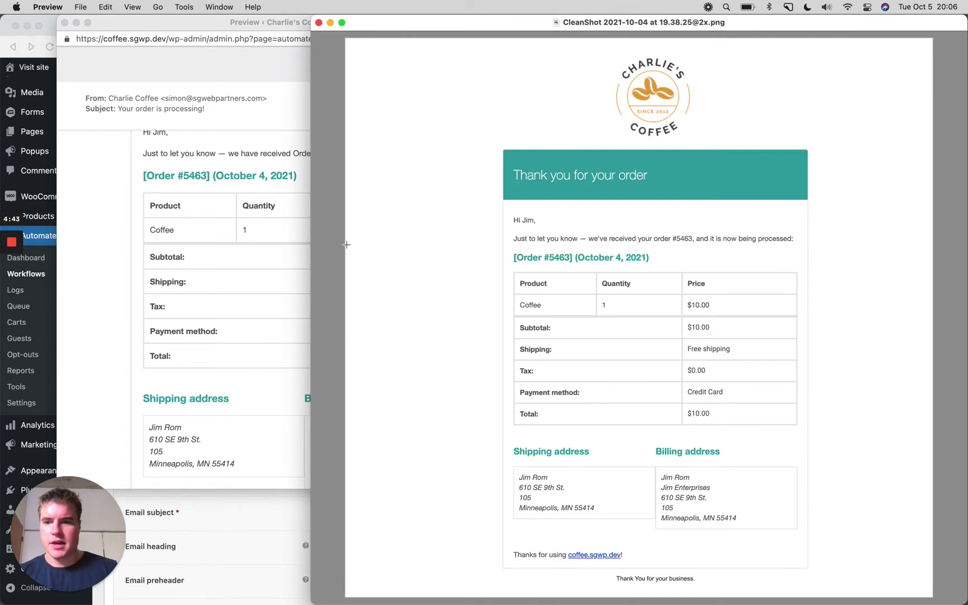
click(240, 247)
scroll(240, 246, down, 4)
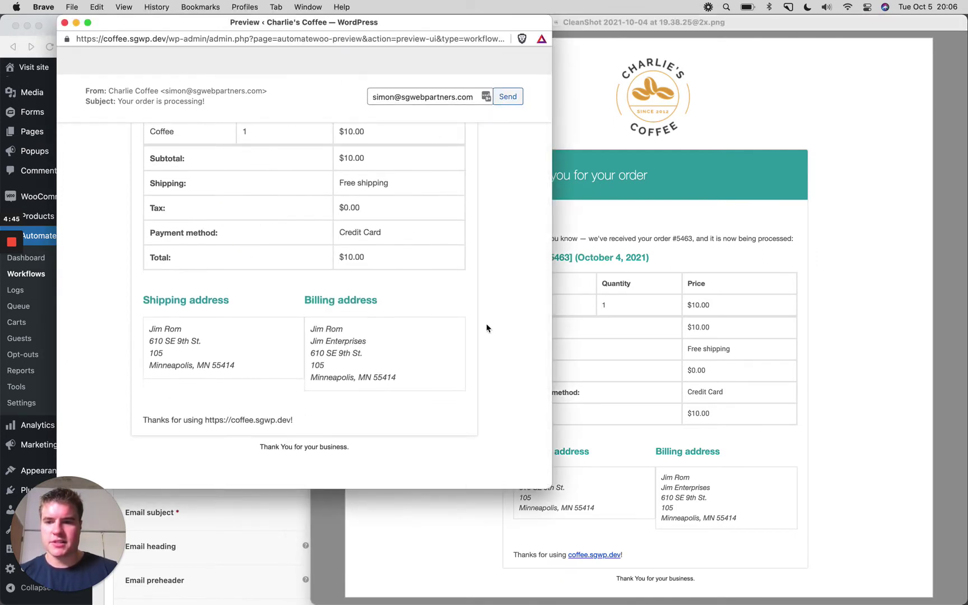
click(630, 557)
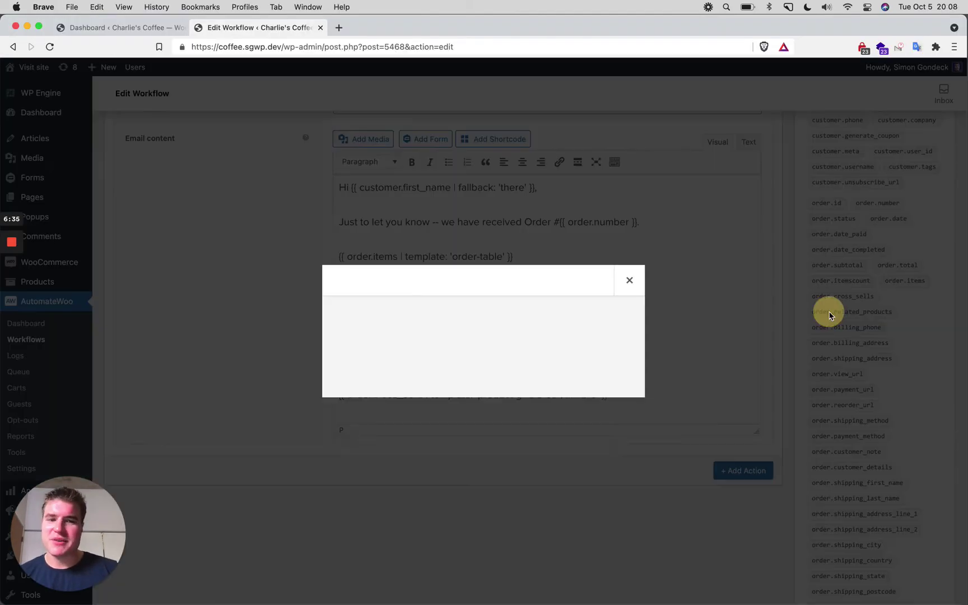
Generate the order.related_products variable with limit 2 and paste it over the two-column cross-sells variable in the email content
double_click(470, 328)
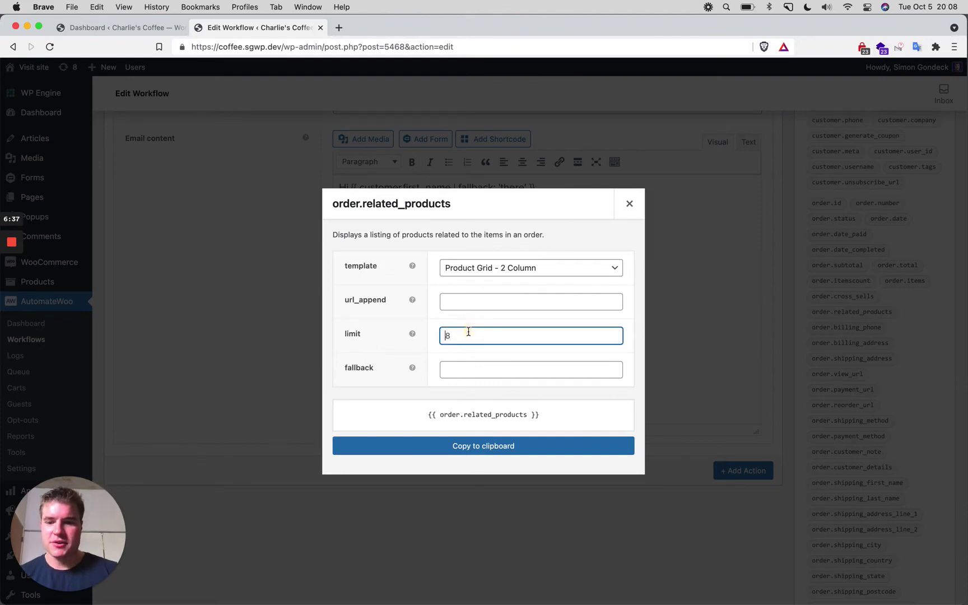
text(2)
click(480, 446)
click(664, 378)
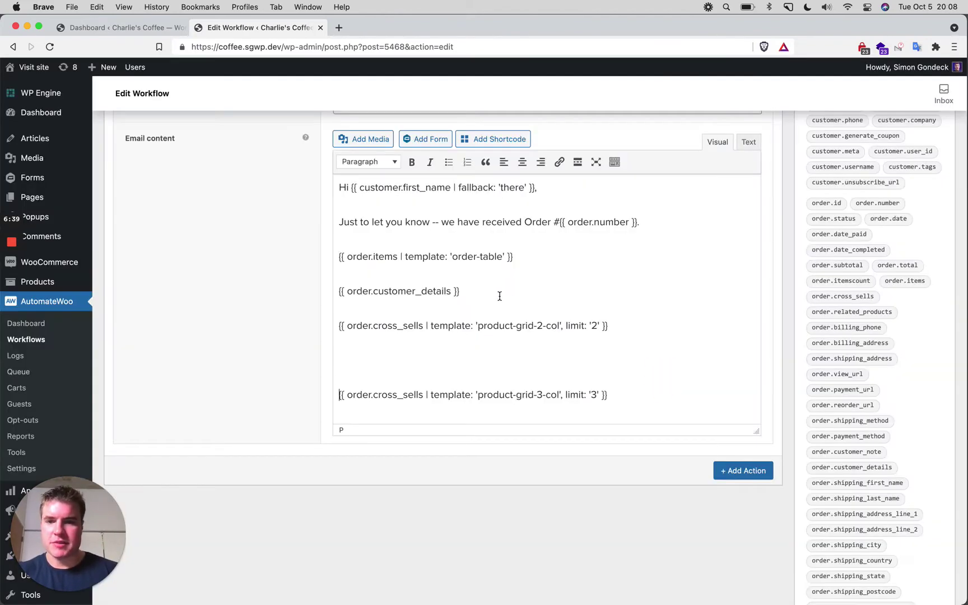
drag(604, 323, 313, 317)
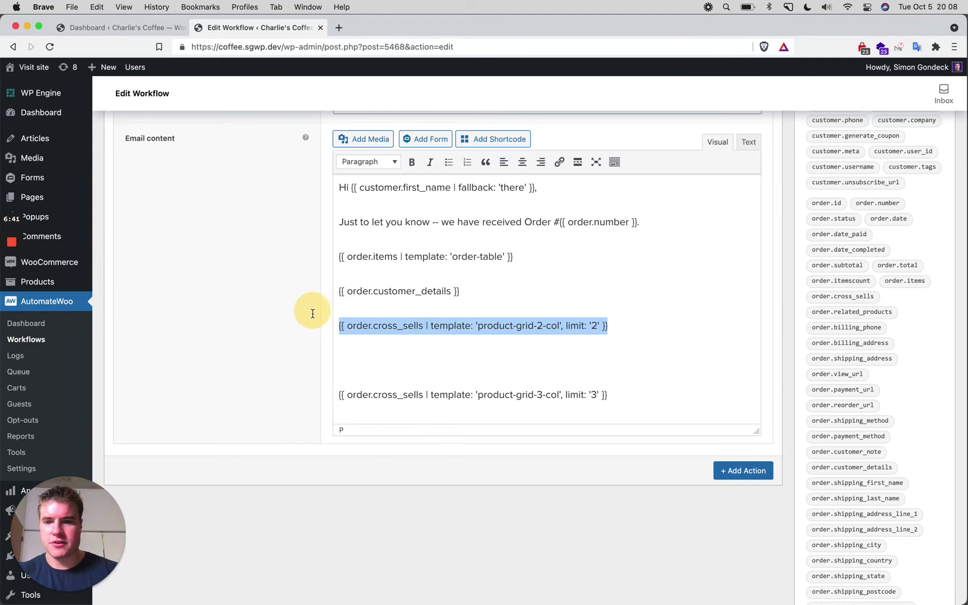
key(cmd+v)
Delete the three-column cross-sells variable from the email content and save the workflow
triple_click(626, 394)
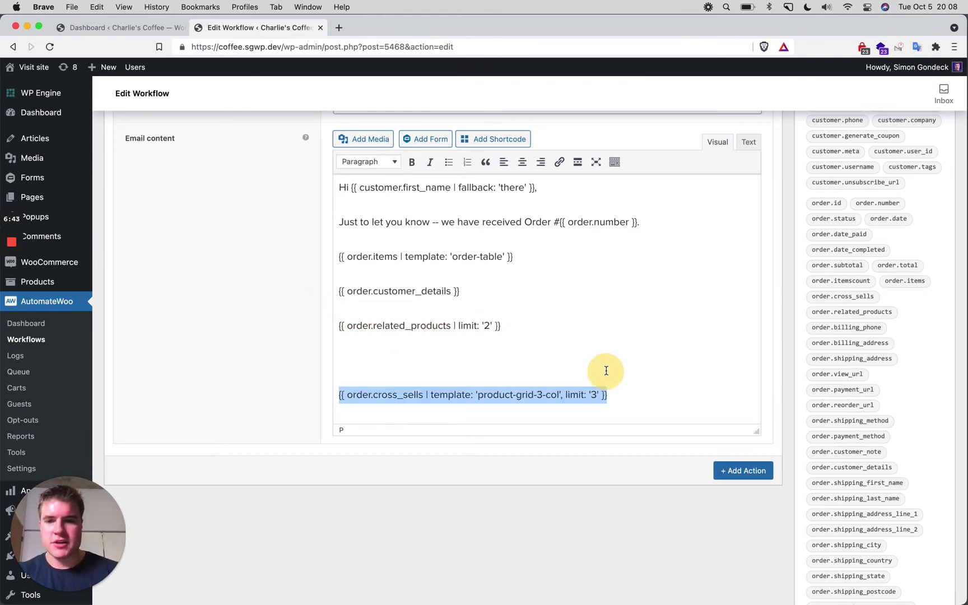
key(BackSpace)
key(BackSpace)
scroll(547, 358, up, 10)
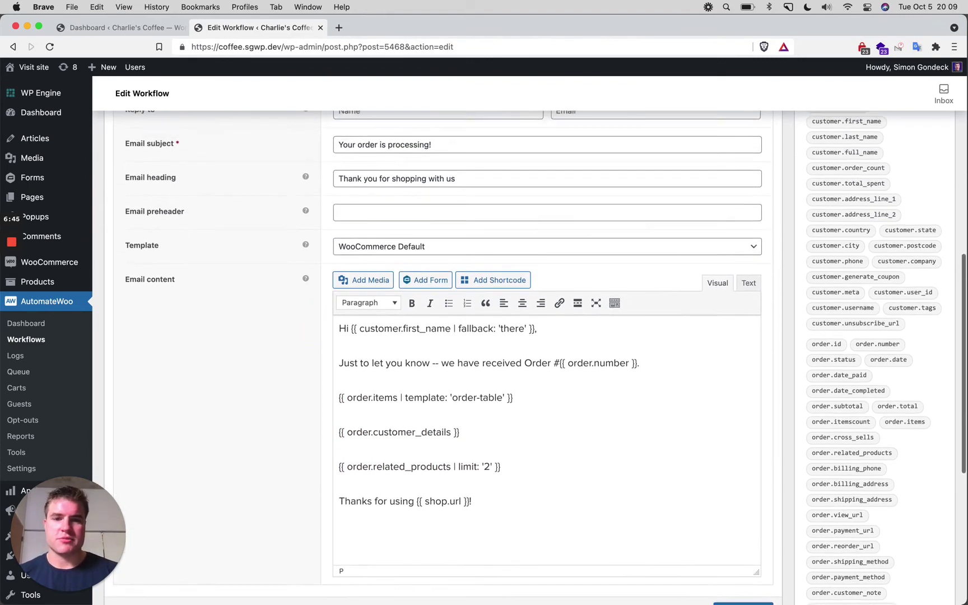
scroll(546, 359, up, 3)
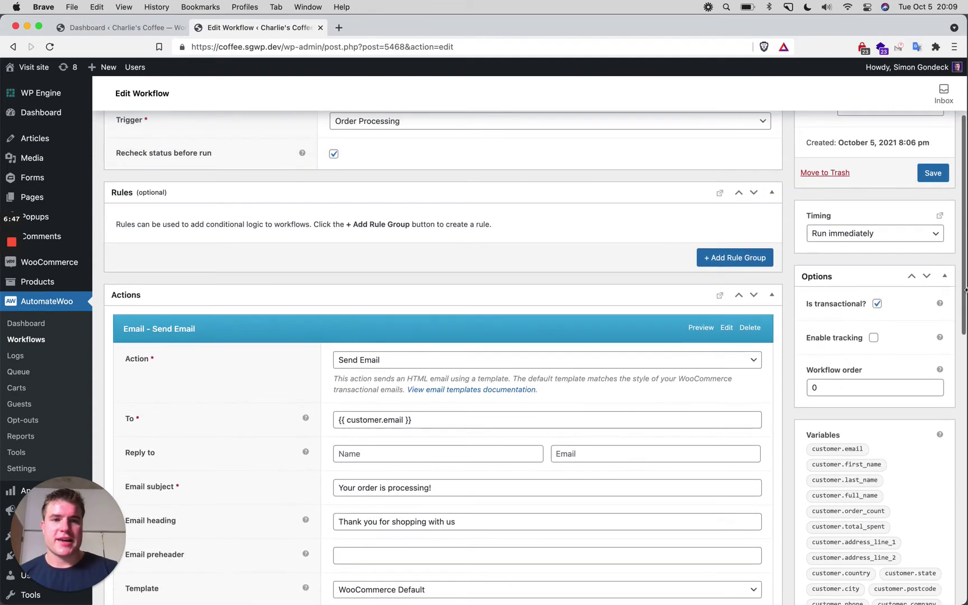
click(933, 173)
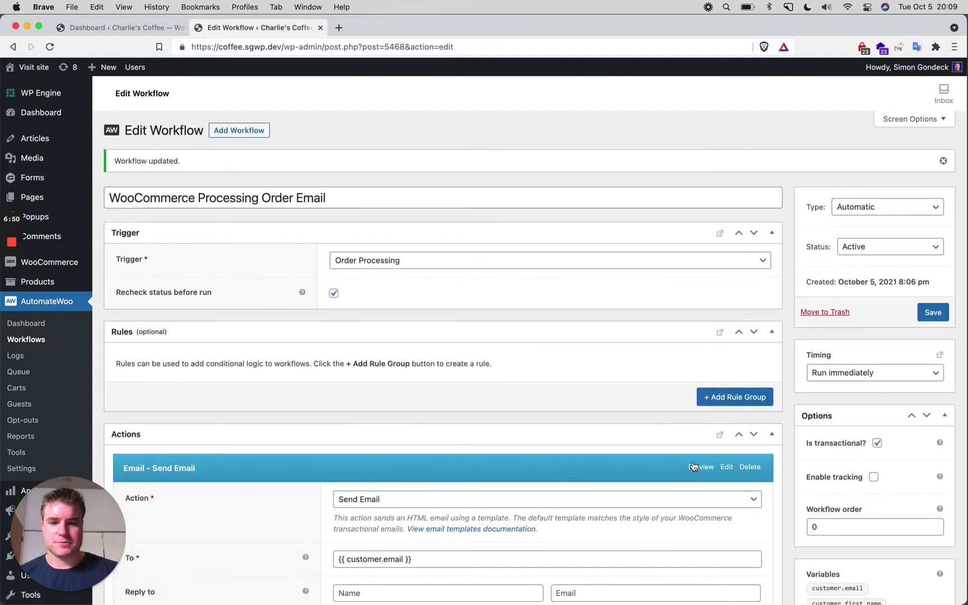
Preview the email to check its related products section, then close the preview
click(700, 467)
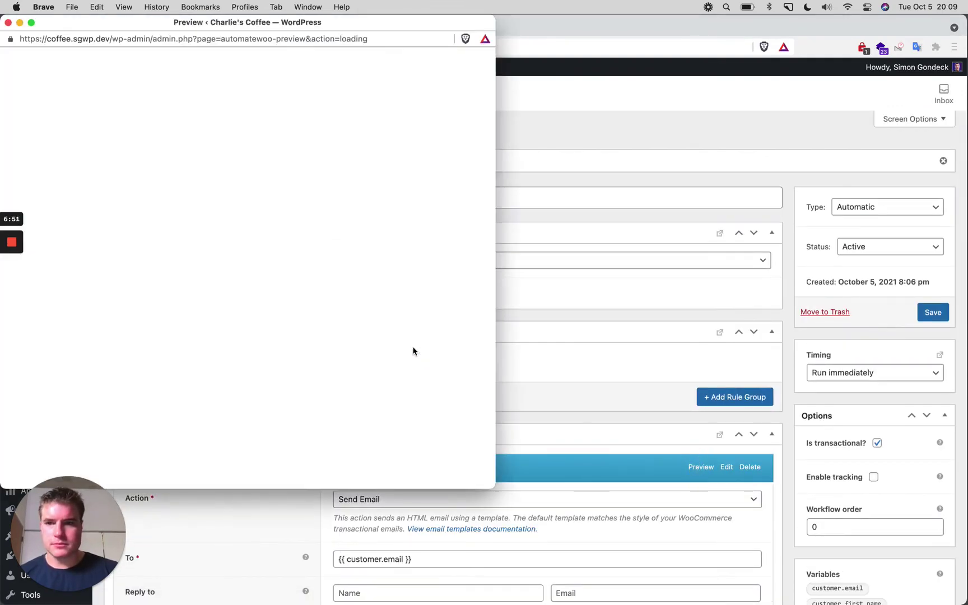
scroll(536, 185, down, 10)
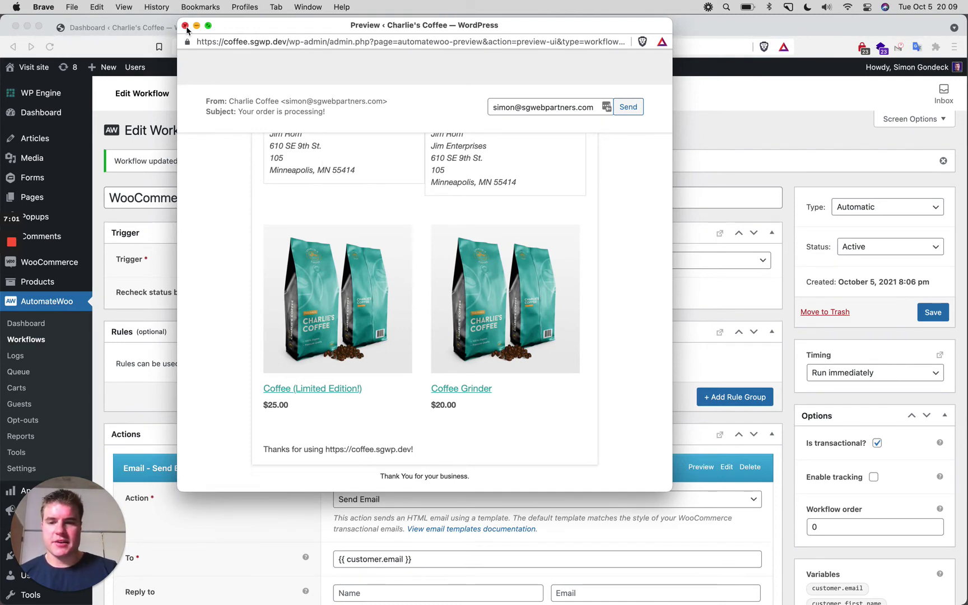
click(185, 25)
Insert {{ order.view_url }} between the customer details and related products variables, and save the workflow
scroll(437, 290, down, 10)
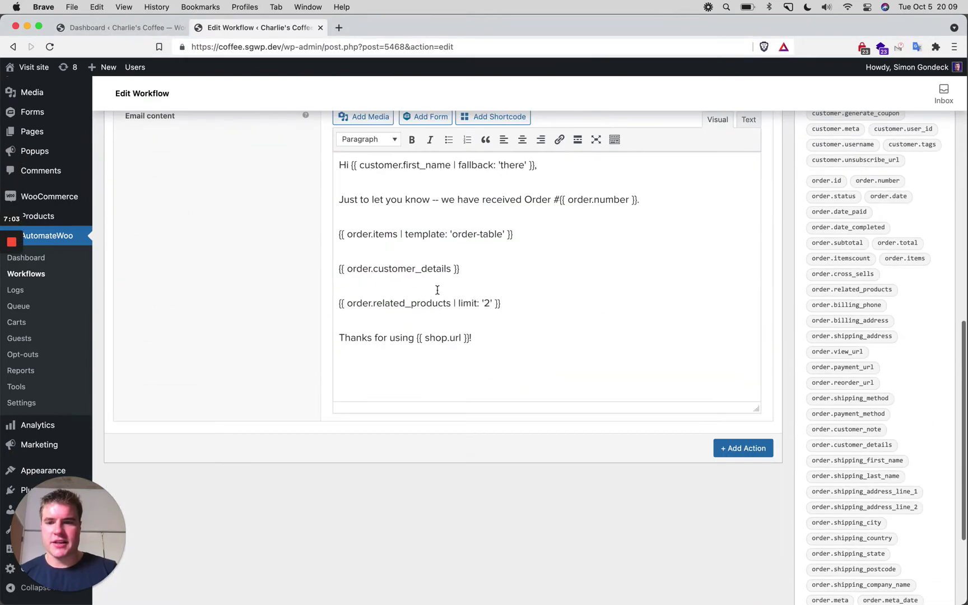
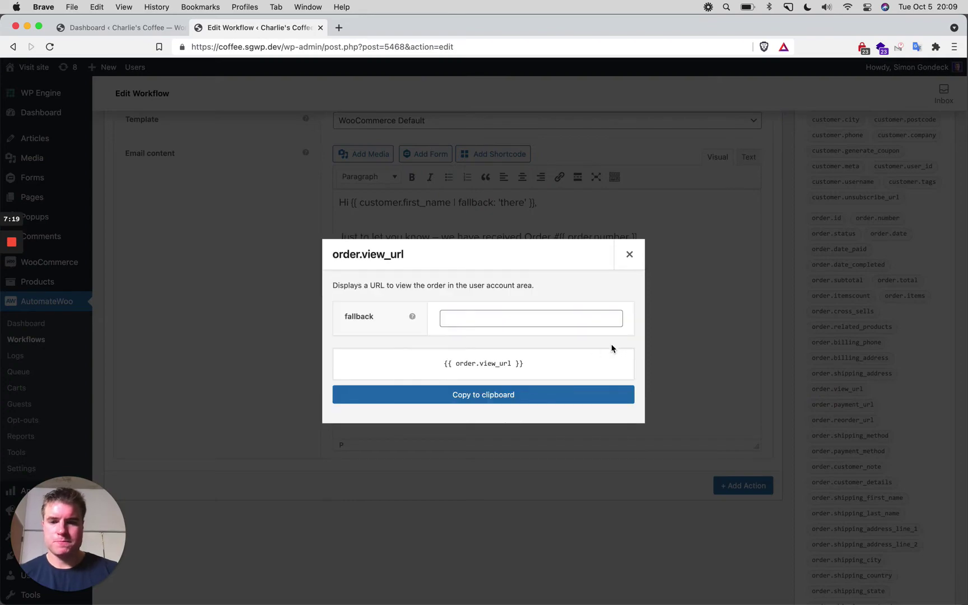
click(562, 394)
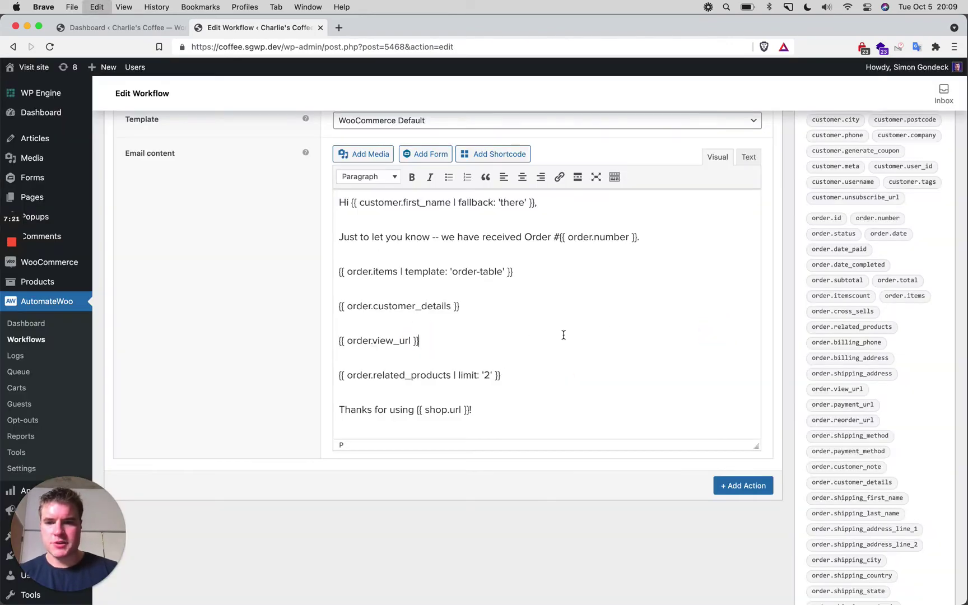
key(cmd+v)
scroll(564, 337, up, 10)
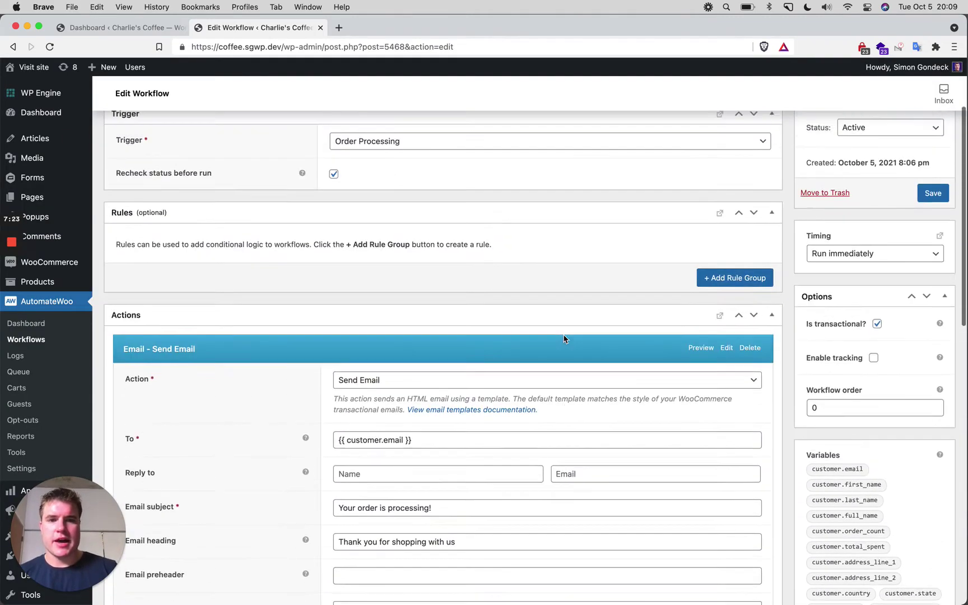
scroll(564, 339, up, 3)
click(932, 246)
Preview the email and examine how the order view URL is displayed below the addresses, closing the preview when done
scroll(670, 322, down, 5)
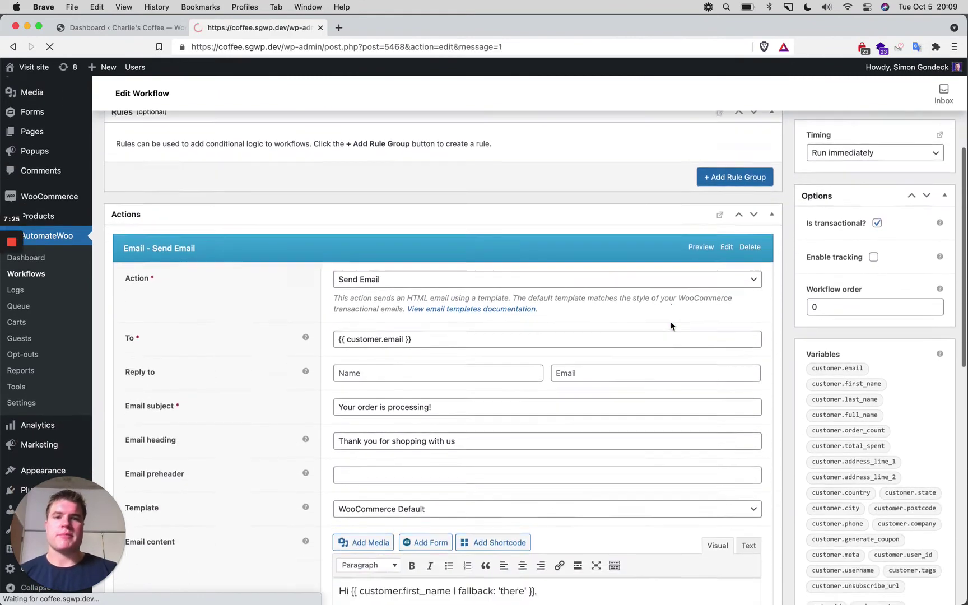
scroll(670, 325, down, 5)
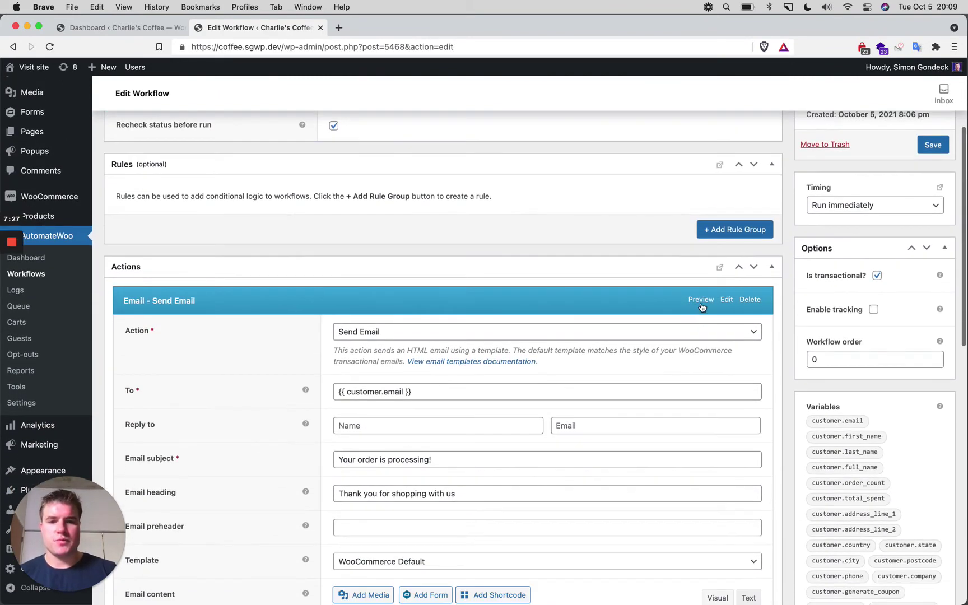
click(702, 305)
drag(413, 22, 609, 33)
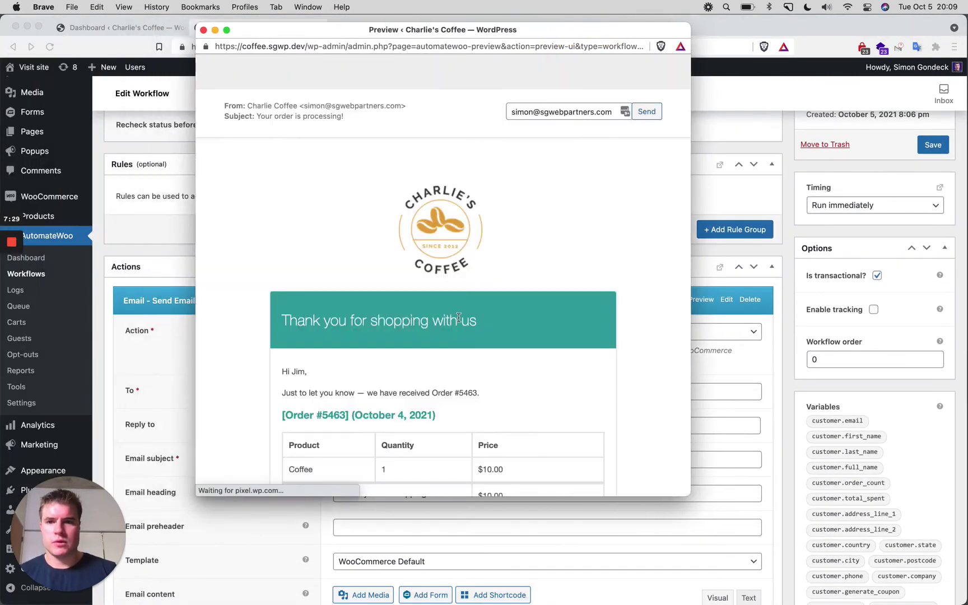
scroll(459, 318, down, 10)
drag(357, 356, 594, 368)
click(602, 372)
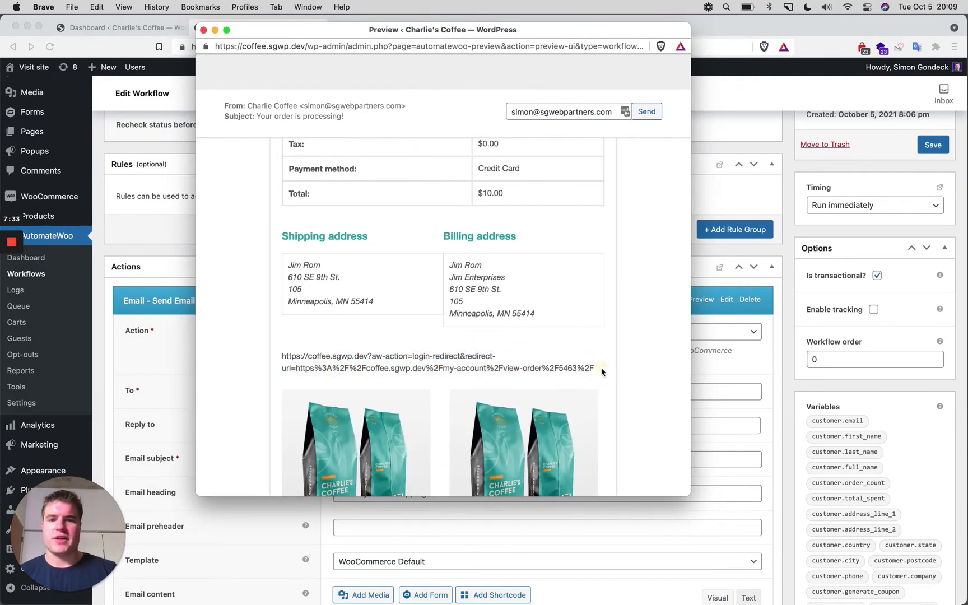
click(203, 31)
In the email's HTML, replace the order.view_url line with <a class="automatewoo--button" href="{{ order.view_url }}">View order</a> and save the workflow
scroll(344, 410, down, 10)
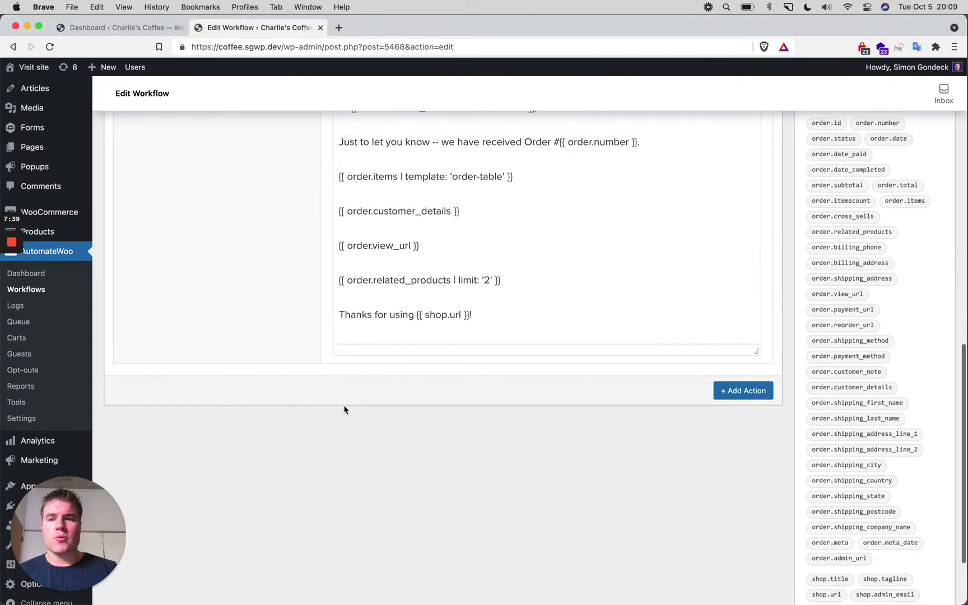
scroll(344, 410, up, 2)
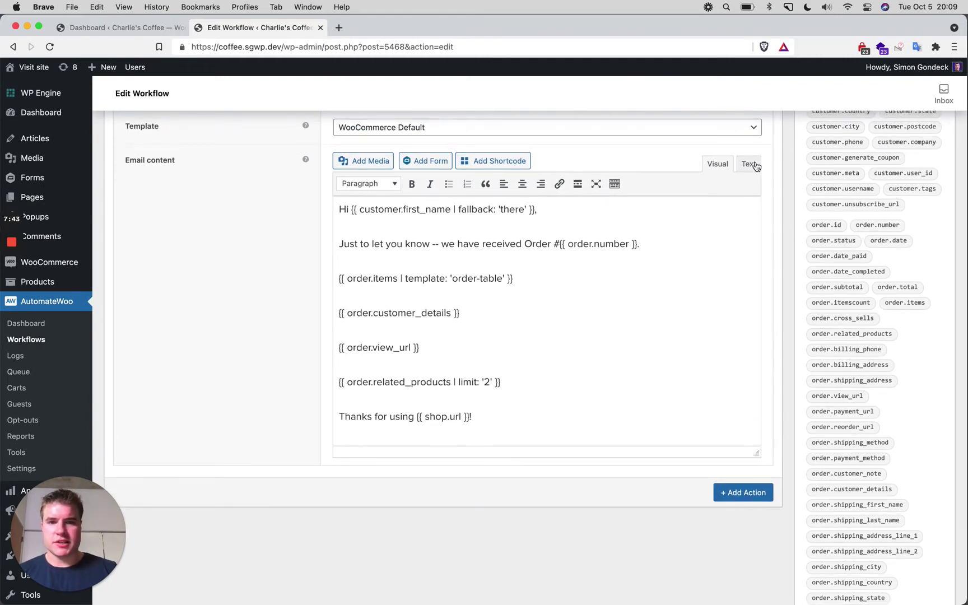
click(749, 164)
click(338, 293)
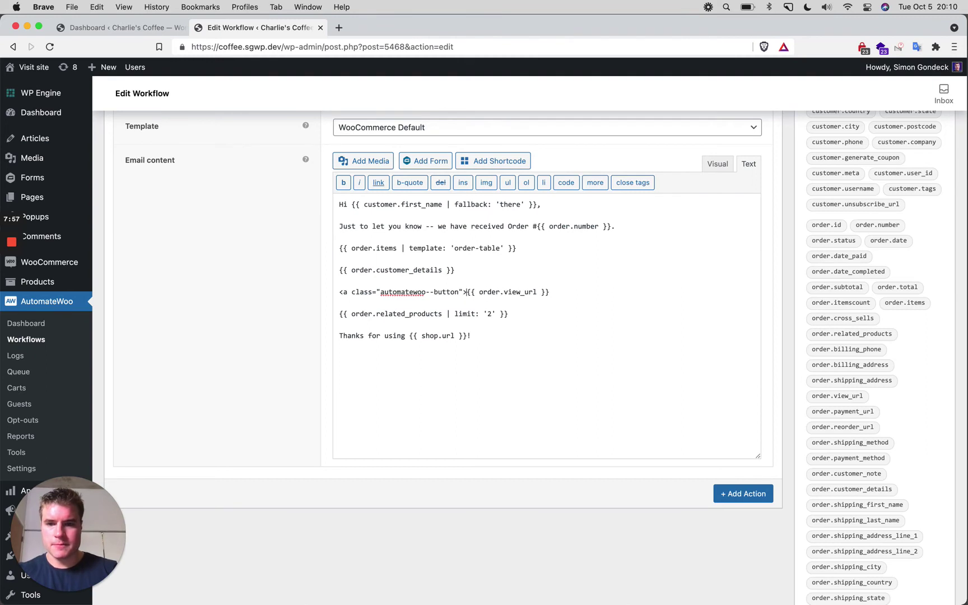
text(</a>)
drag(470, 293, 555, 293)
key(super+x)
key(Left)
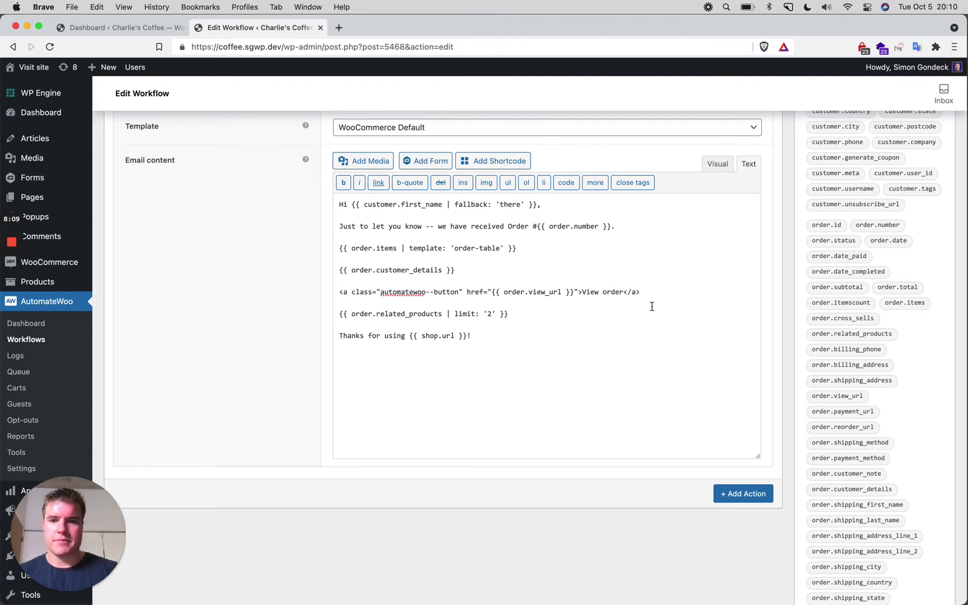
scroll(651, 307, up, 5)
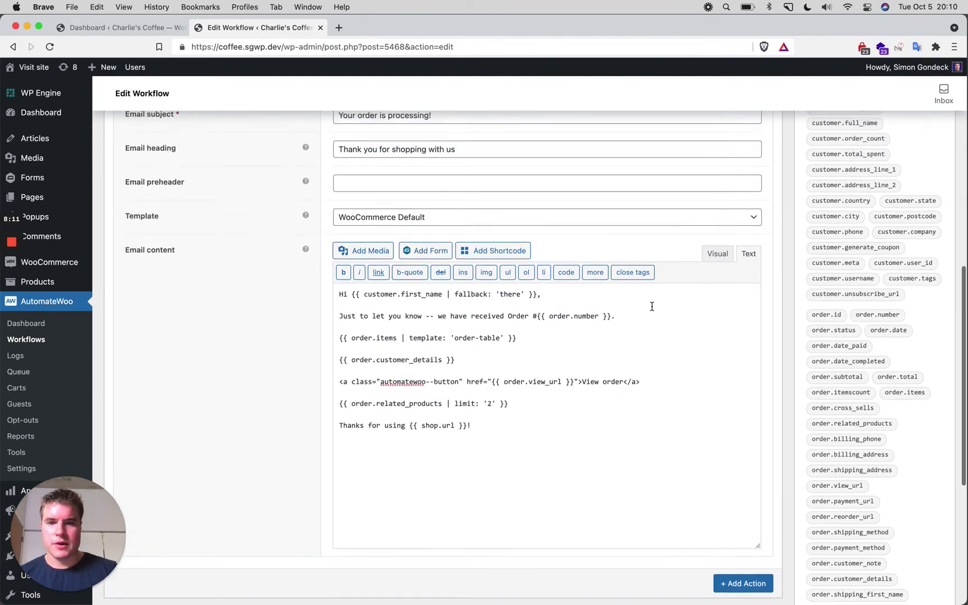
scroll(652, 306, up, 3)
click(934, 144)
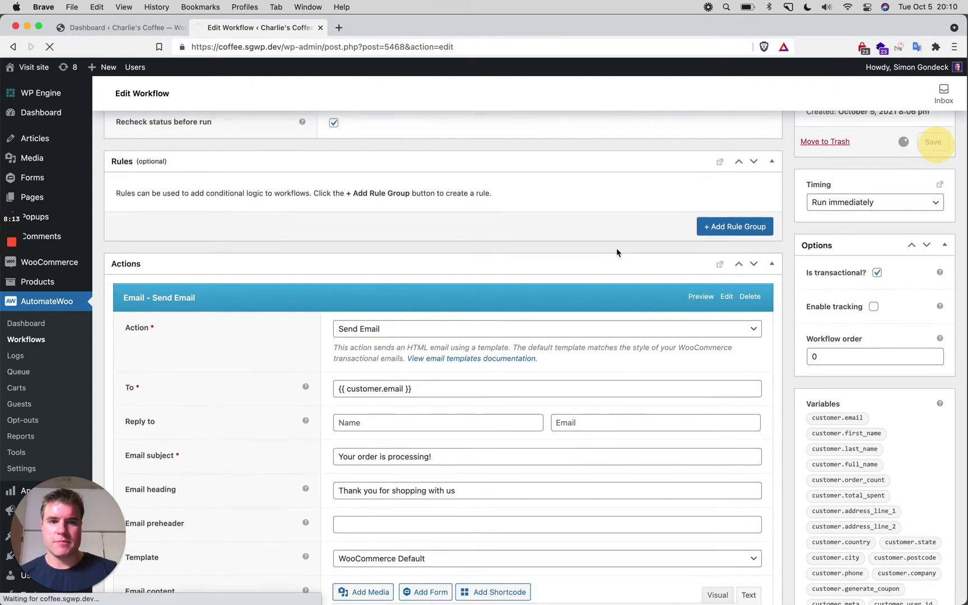
Preview the email and check how the "View order" link is displayed below the customer addresses
scroll(586, 270, down, 2)
scroll(586, 271, down, 1)
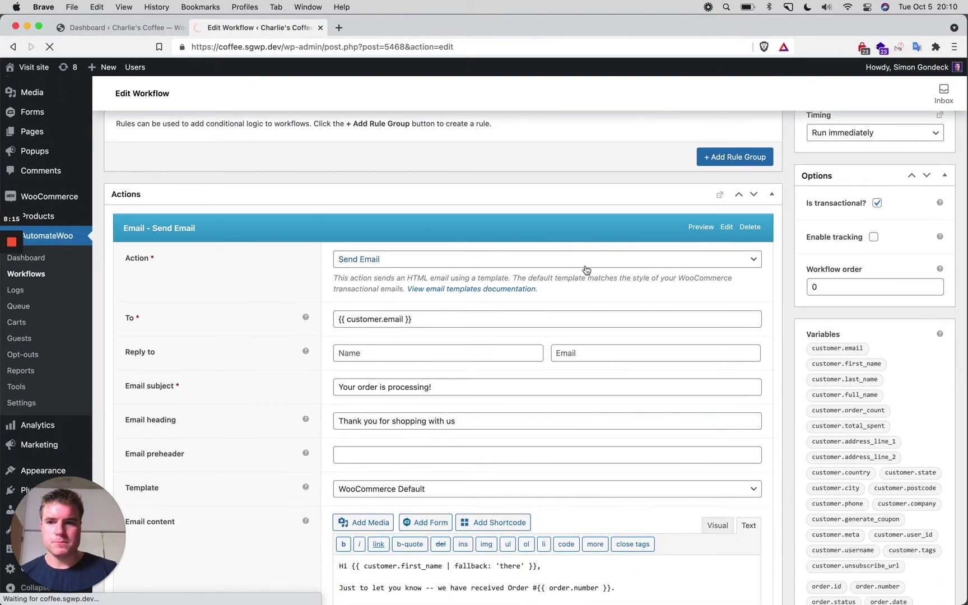
scroll(586, 271, down, 5)
scroll(687, 205, down, 4)
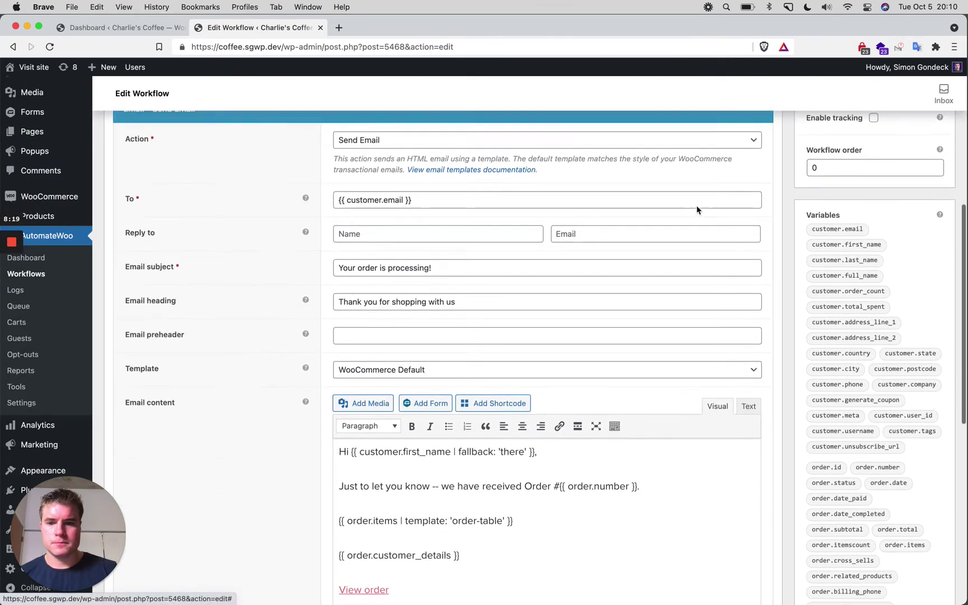
scroll(688, 228, up, 3)
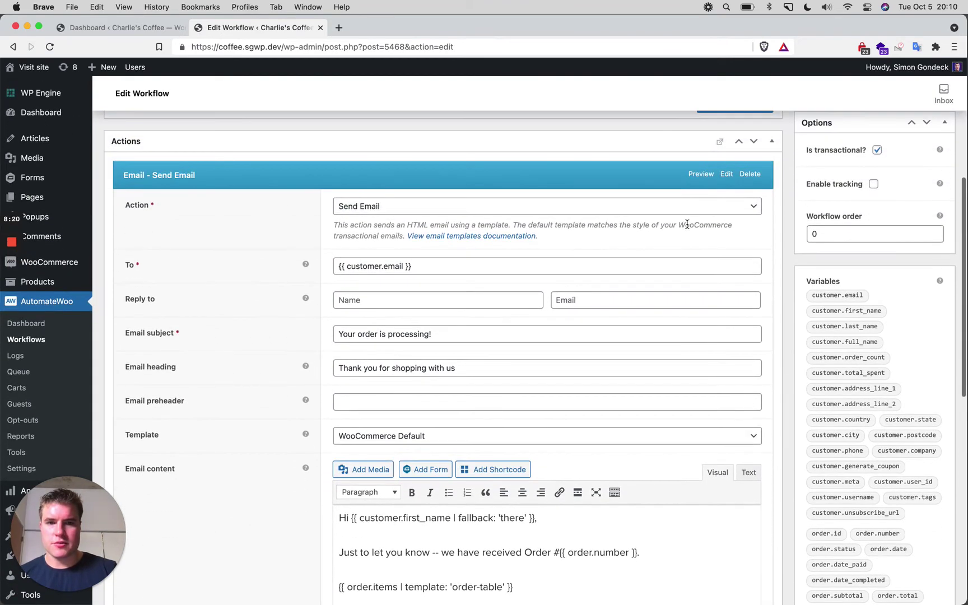
click(701, 174)
drag(335, 23, 523, 23)
scroll(509, 260, down, 10)
scroll(509, 260, down, 1)
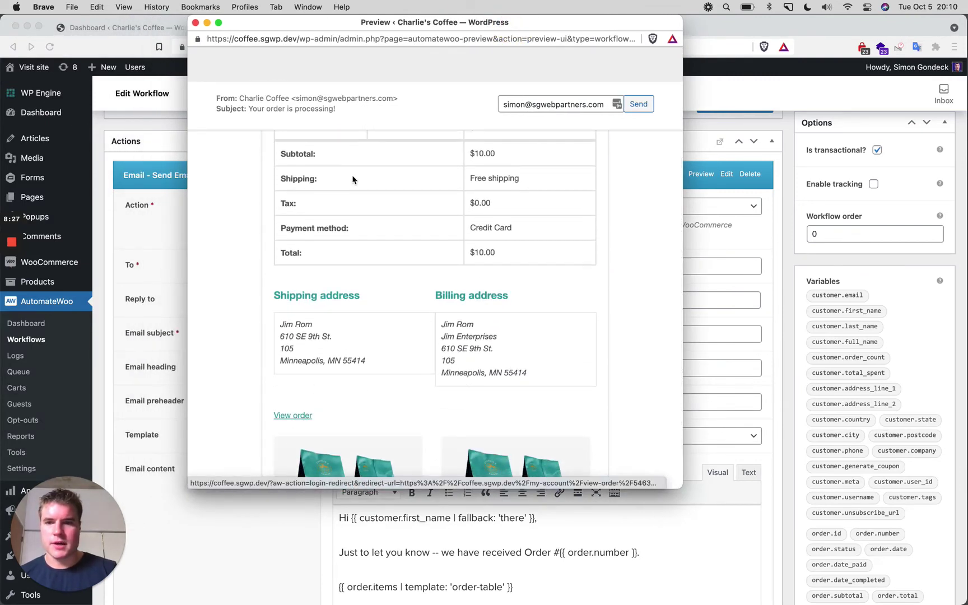
Close the preview, search the clipboard history for "automatewoo-b", and copy the automatewoo-button--large entry
click(195, 23)
scroll(379, 309, down, 5)
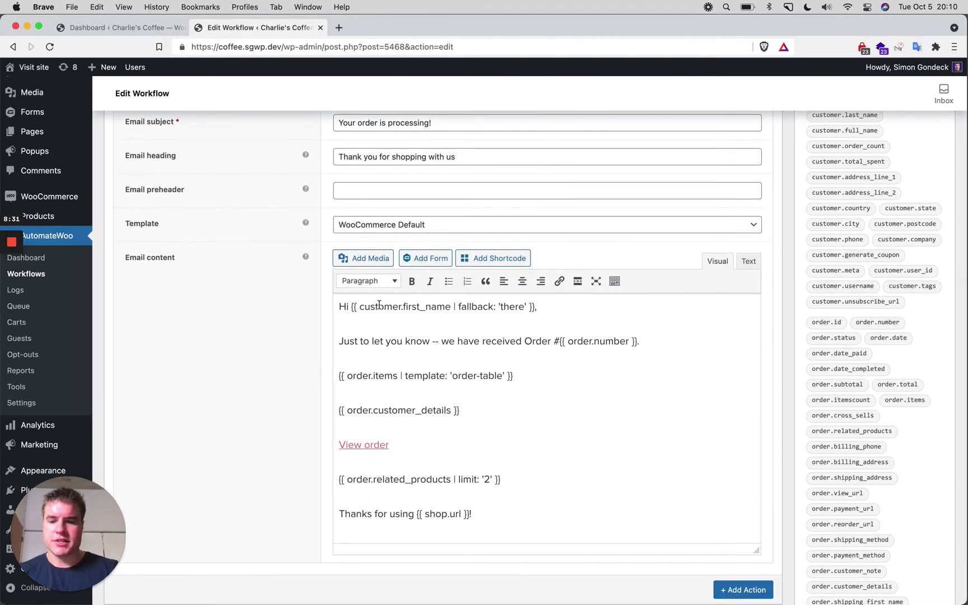
key(super+shift+v)
click(92, 404)
text(auto)
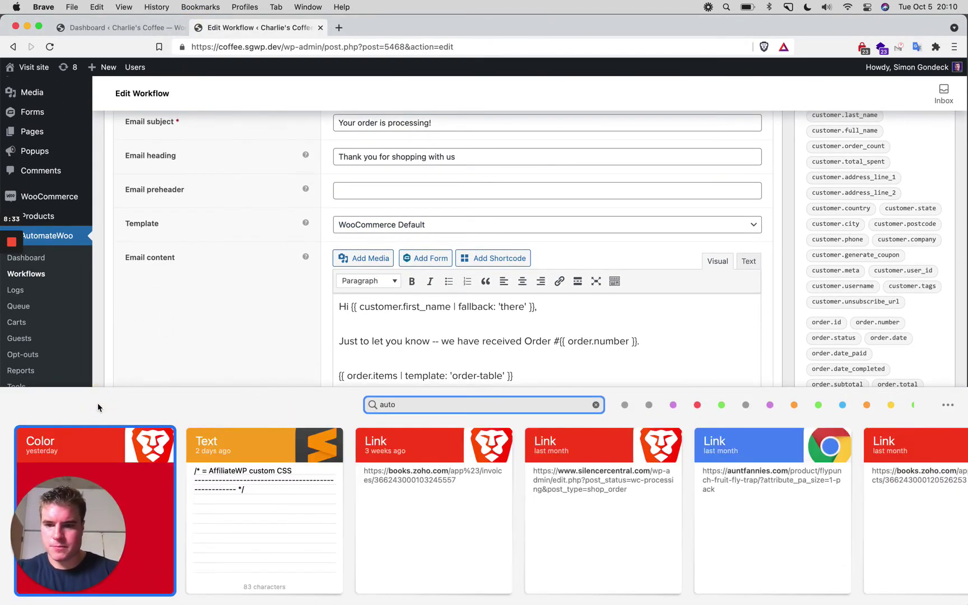
text(matewoo-b)
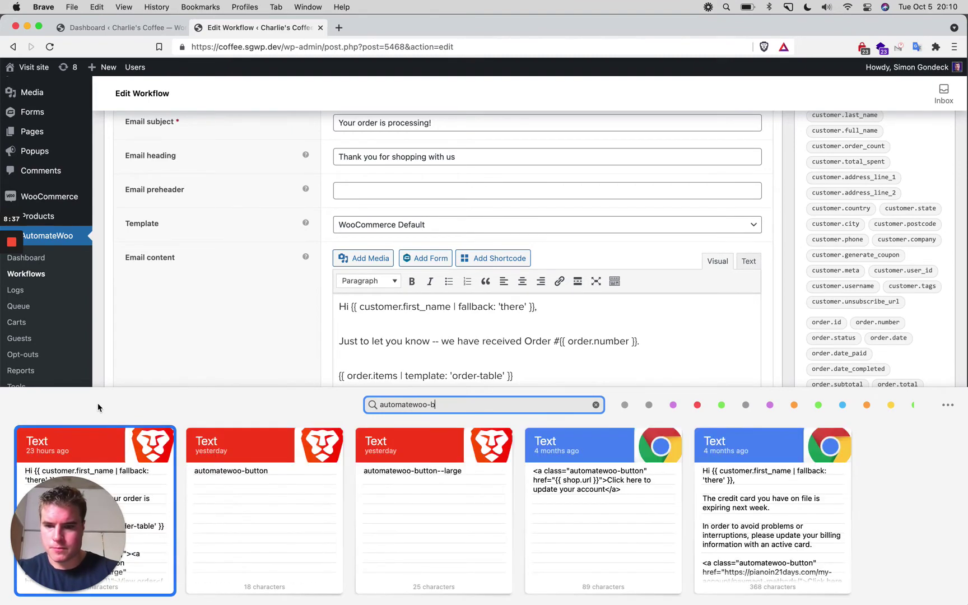
double_click(431, 505)
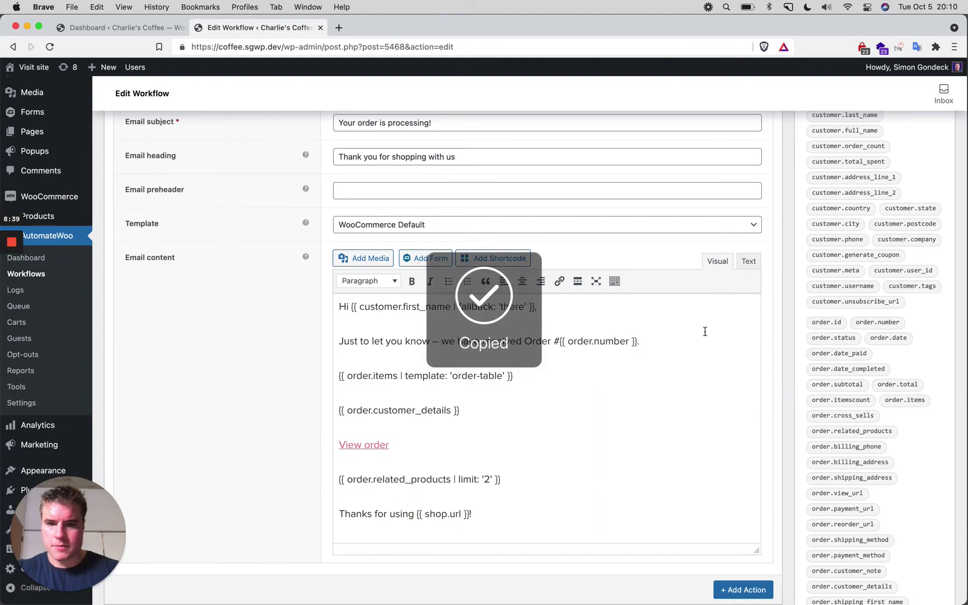
In the email's HTML, replace the "View order" link's class with automatewoo-button--large
click(749, 261)
drag(459, 388, 383, 391)
key(super+v)
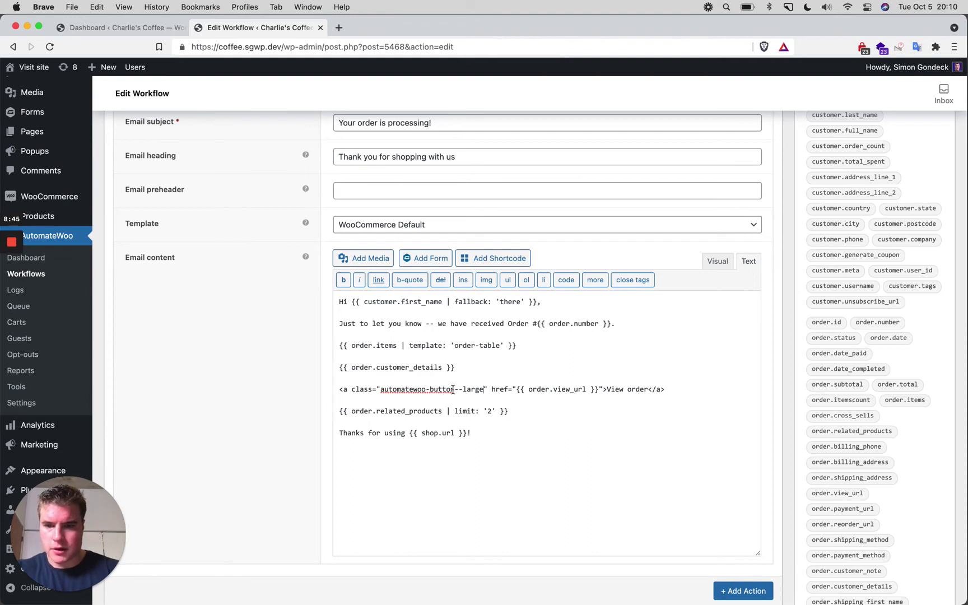
Add the base class automatewoo-button in front of automatewoo-button--large in the "View order" link and save the workflow
drag(456, 390, 380, 389)
click(380, 390)
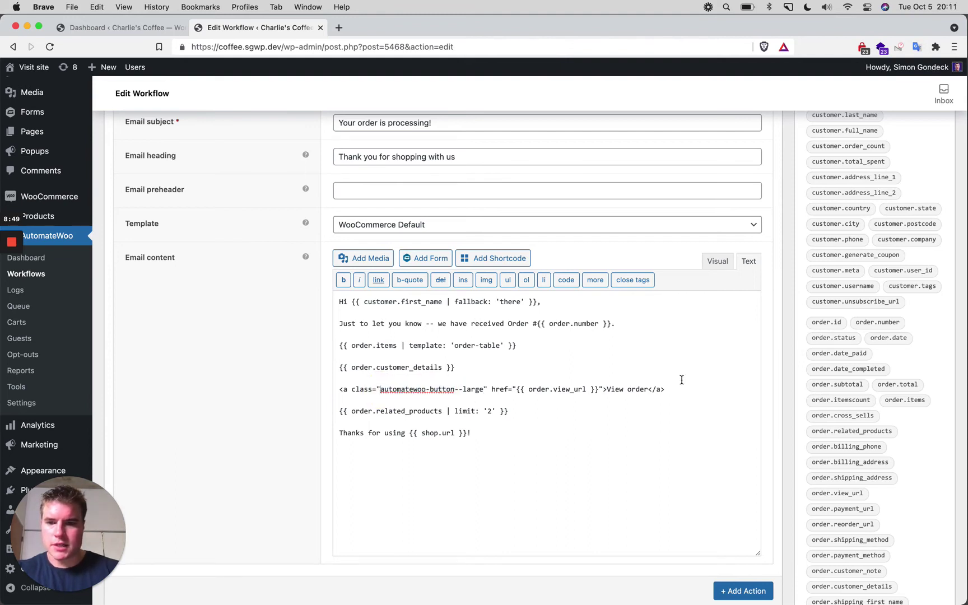
key(super+v)
scroll(725, 379, up, 10)
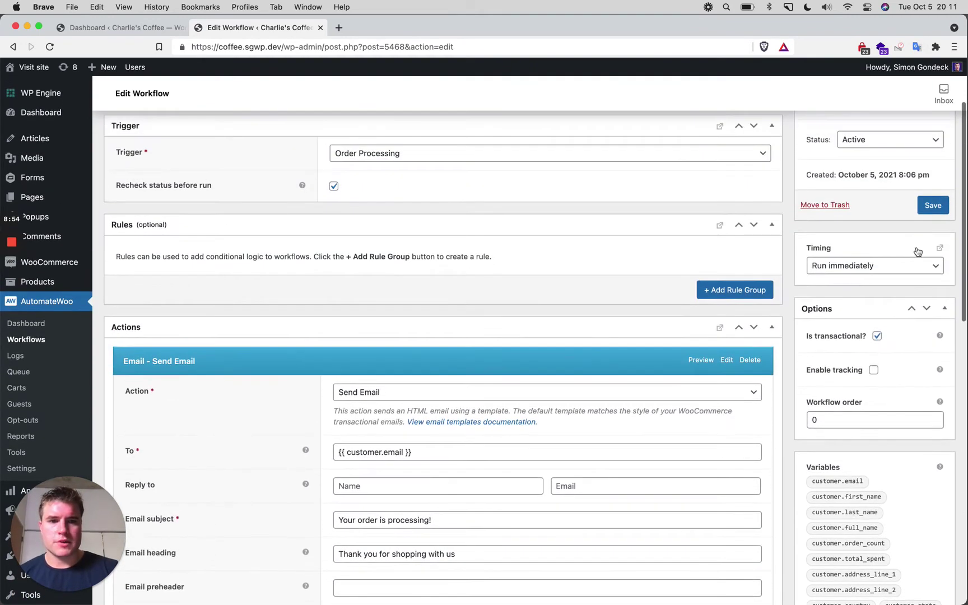
click(933, 205)
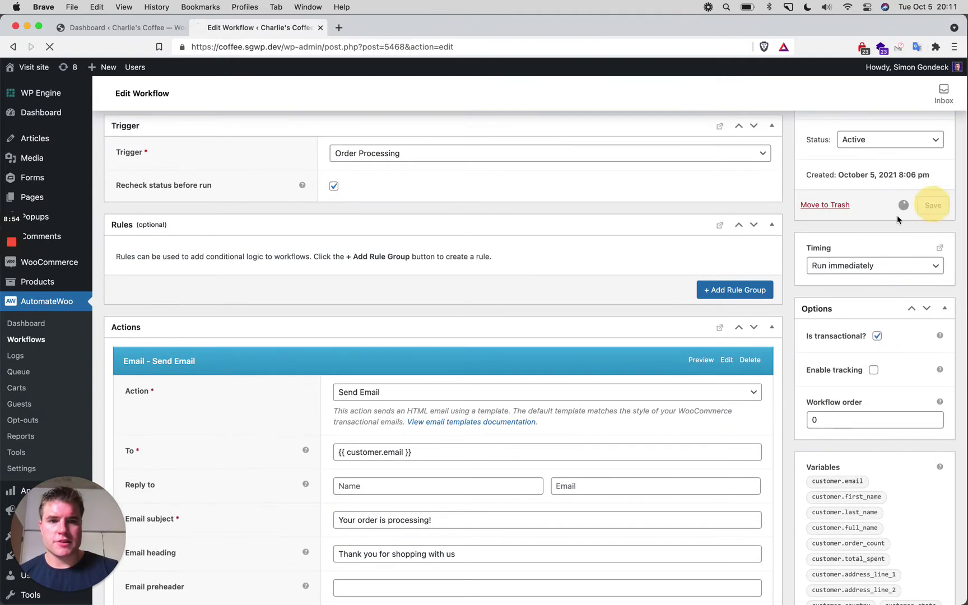
Preview the email, check how the "View order" button is styled below the addresses, and leave the preview
scroll(679, 285, down, 4)
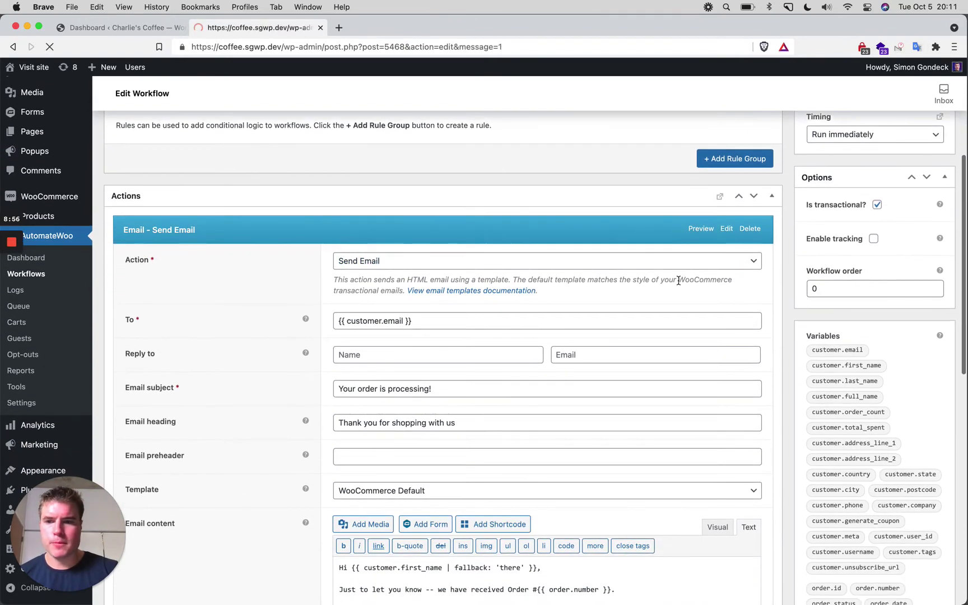
scroll(679, 281, down, 5)
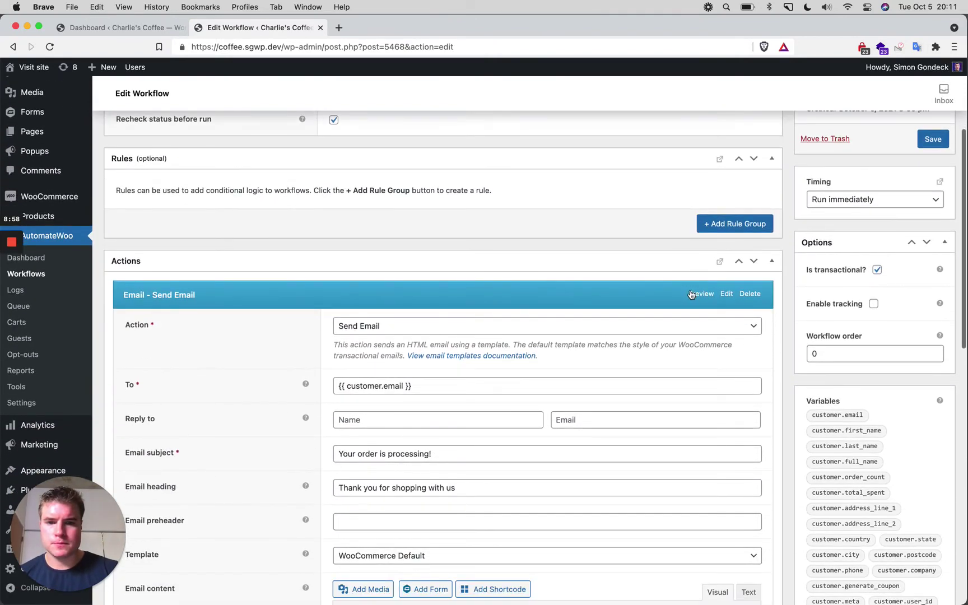
click(690, 294)
drag(313, 26, 544, 29)
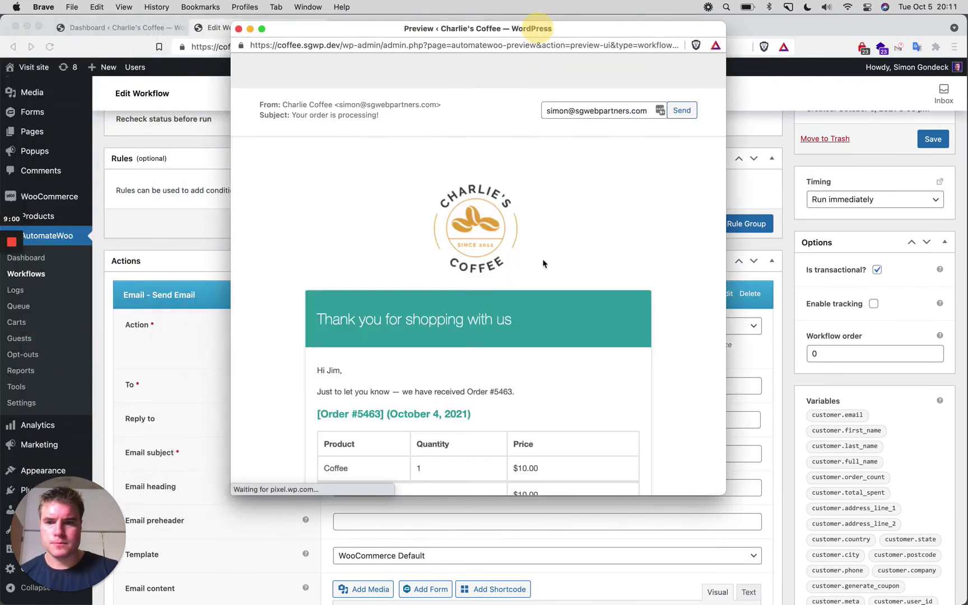
scroll(543, 263, down, 10)
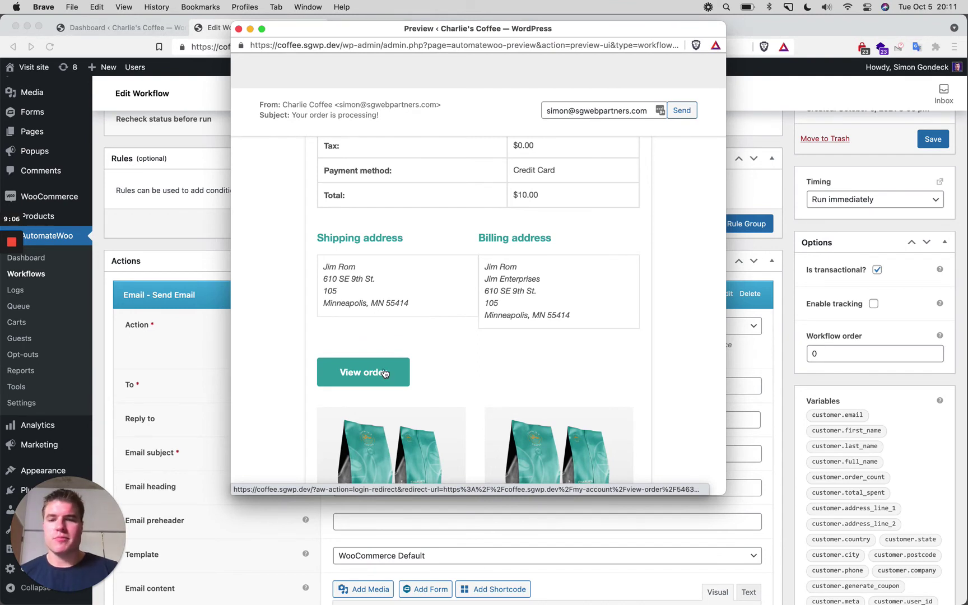
click(761, 353)
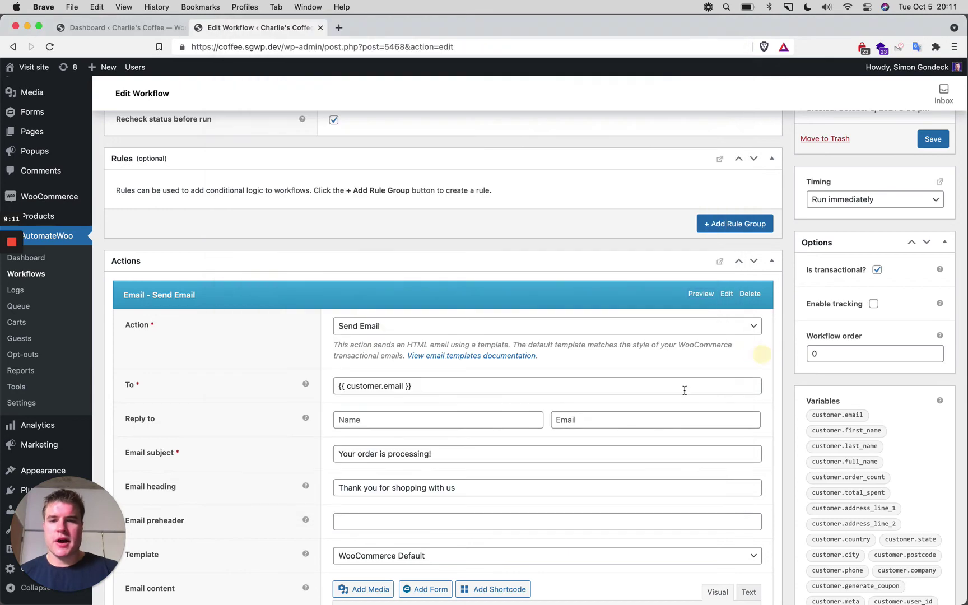
Center the "View order" link in the email content and save the workflow
scroll(684, 390, down, 5)
scroll(685, 390, down, 2)
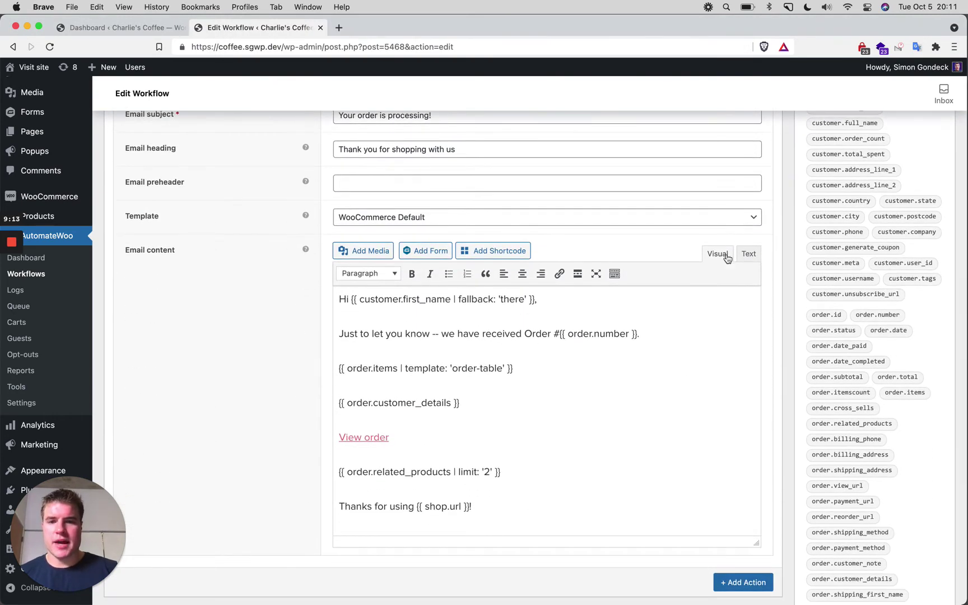
click(502, 437)
click(522, 273)
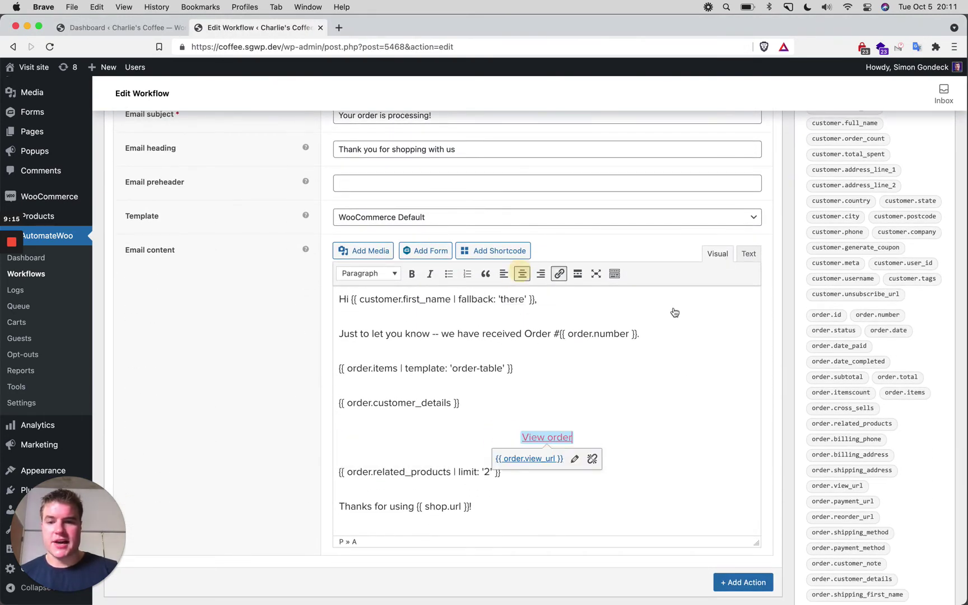
scroll(674, 307, up, 5)
scroll(674, 307, up, 8)
click(935, 254)
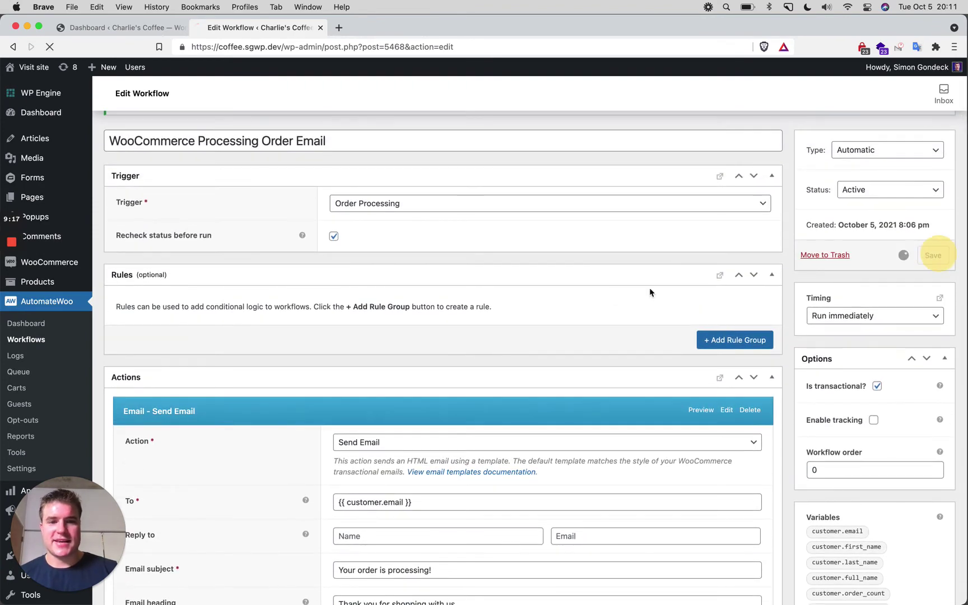
Preview the email, check the alignment of the "View order" button above the related products, and close the preview
scroll(614, 293, down, 2)
scroll(615, 293, down, 5)
scroll(614, 294, down, 10)
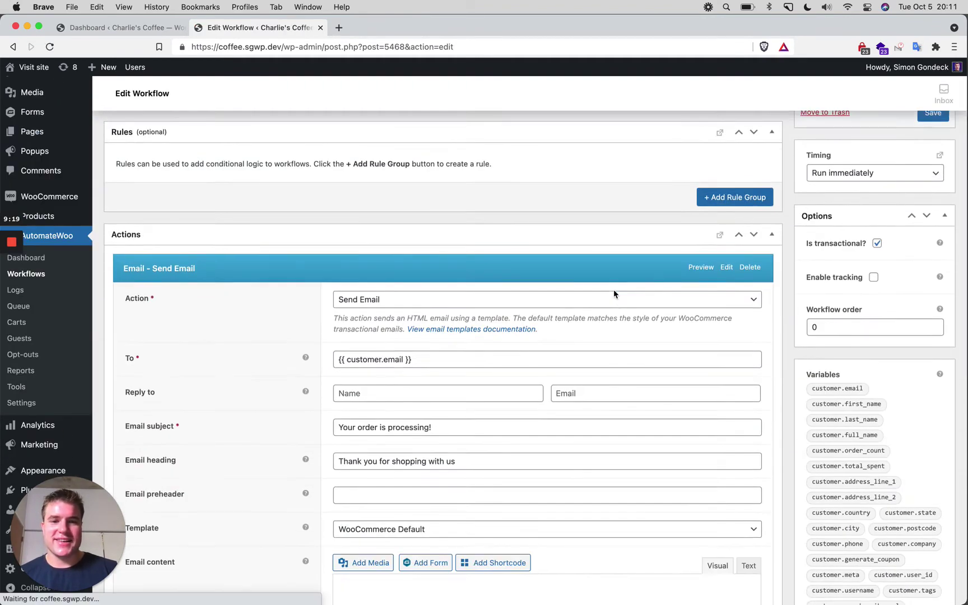
click(688, 240)
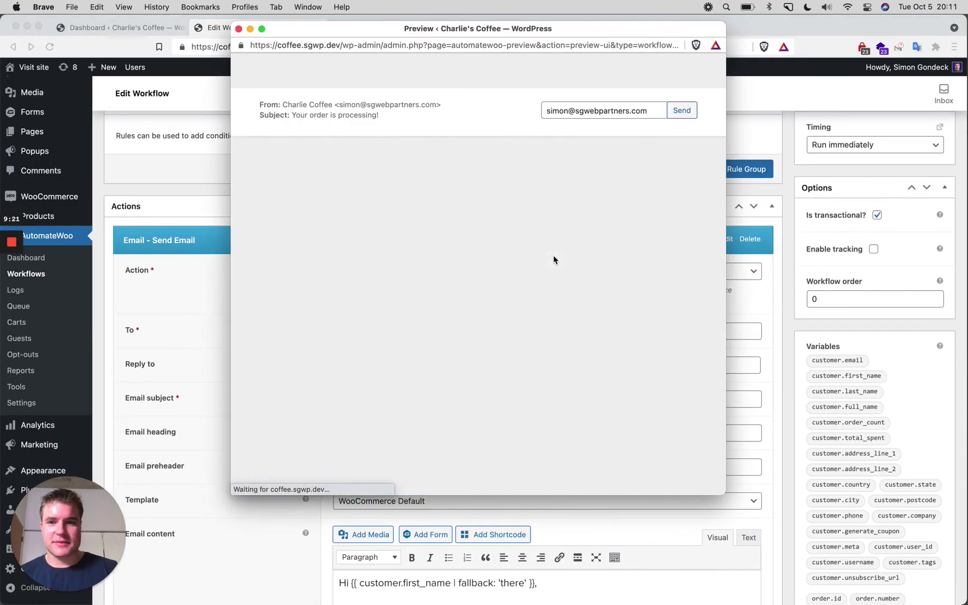
scroll(554, 260, down, 6)
scroll(600, 366, down, 3)
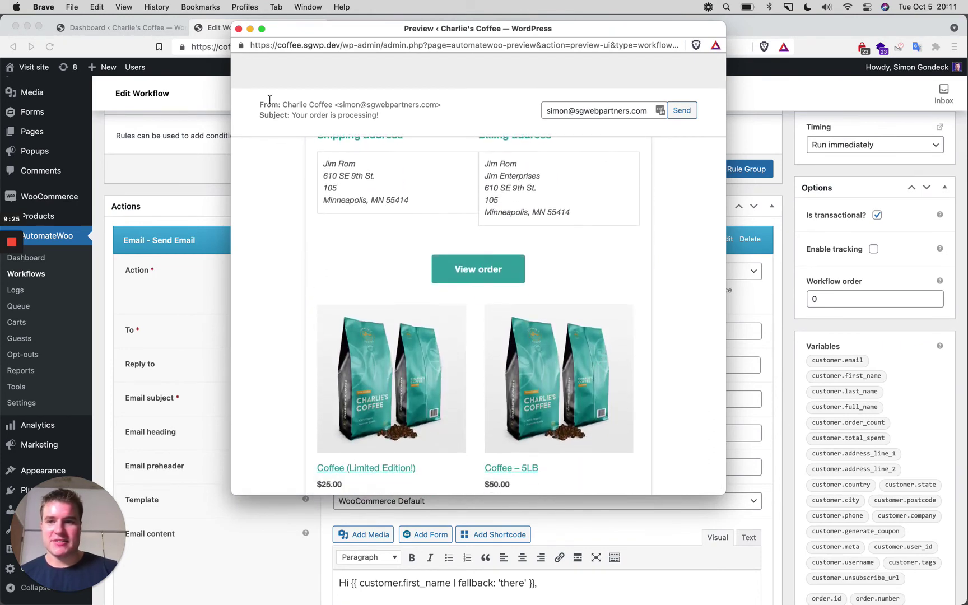
click(238, 30)
Set the limit of the order.related_products variable to '3' and save the workflow
scroll(460, 452, down, 5)
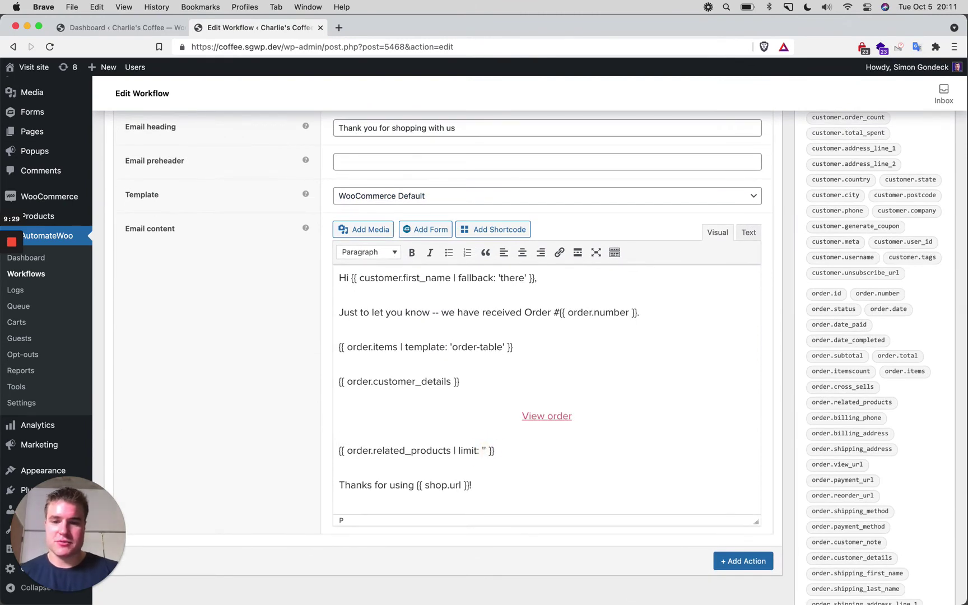
scroll(656, 417, up, 8)
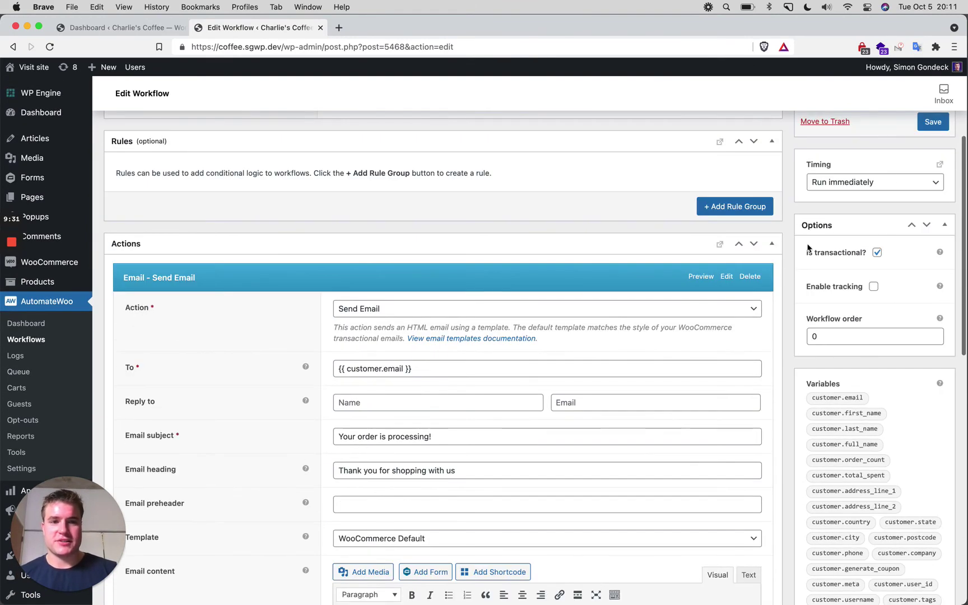
click(934, 122)
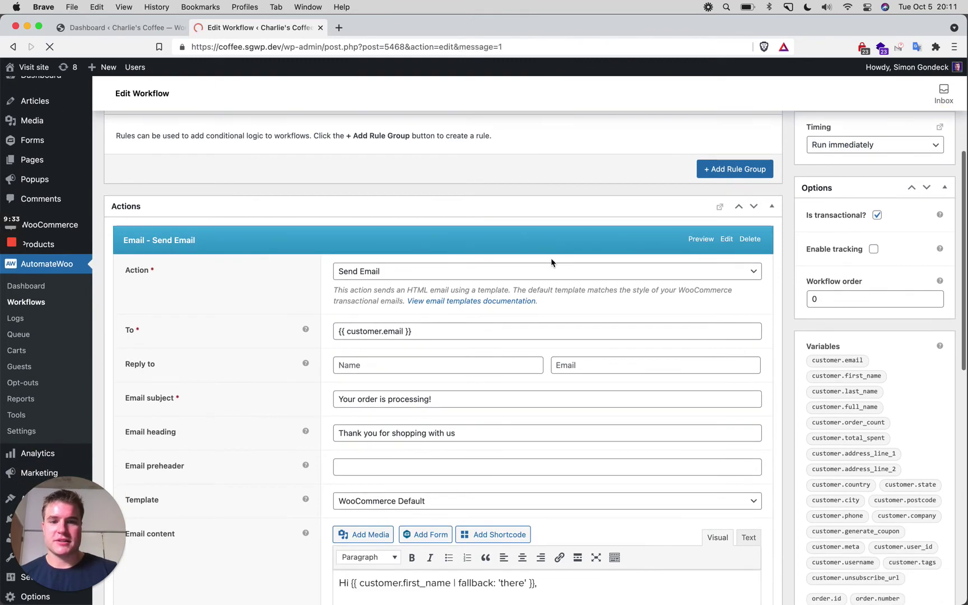
Preview the email, examine how three related products are laid out in the default grid, and close the preview
scroll(551, 263, down, 5)
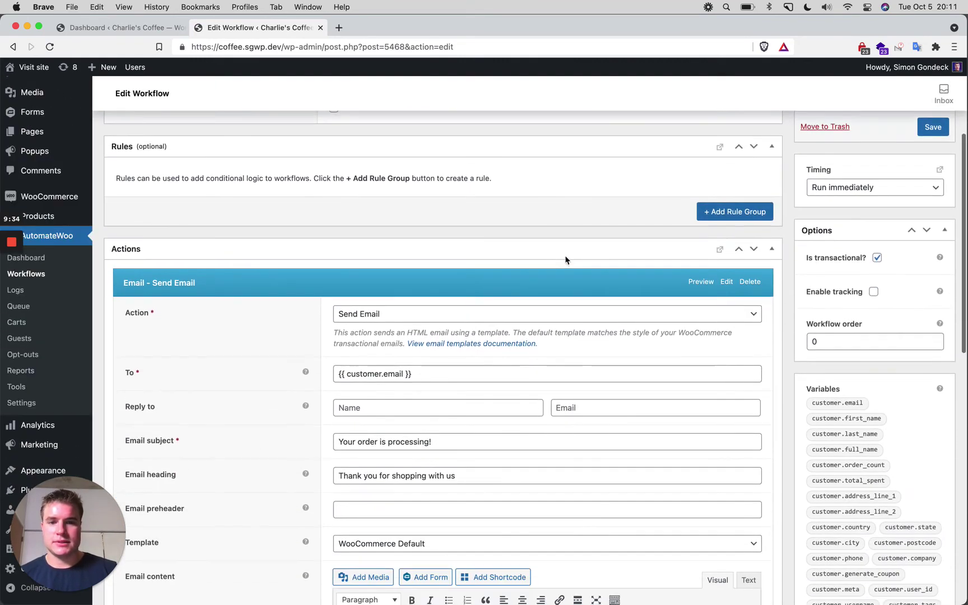
click(701, 281)
drag(432, 19, 640, 20)
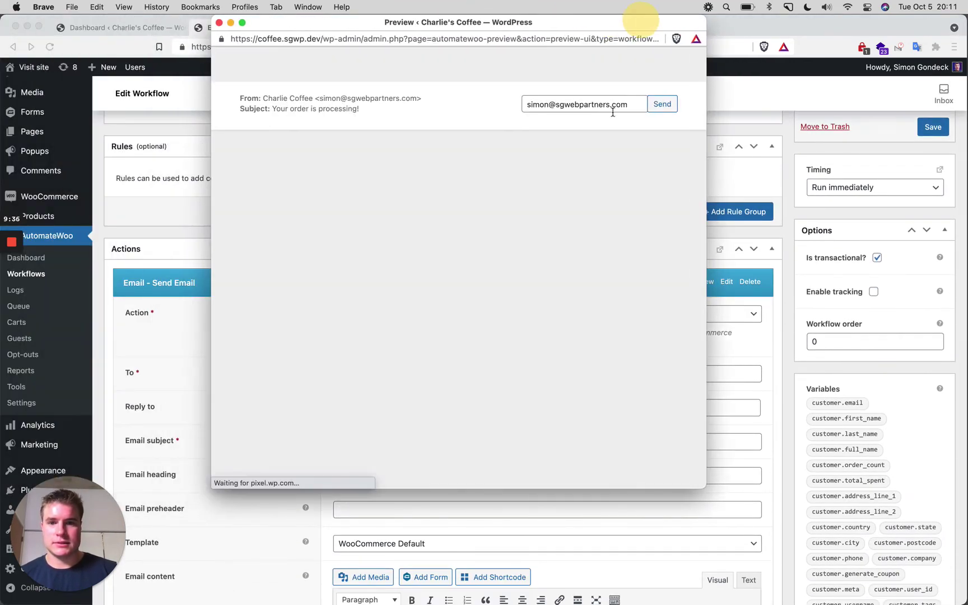
scroll(550, 283, down, 10)
scroll(550, 283, down, 5)
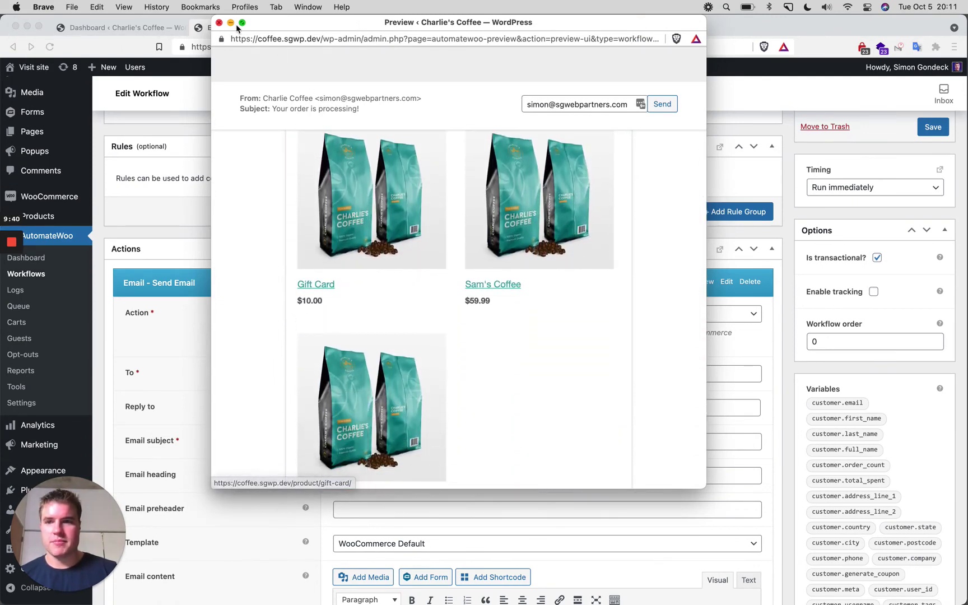
click(219, 23)
Delete the closing line "Thanks for using {{ shop.url }}!" from the email content
scroll(433, 408, down, 10)
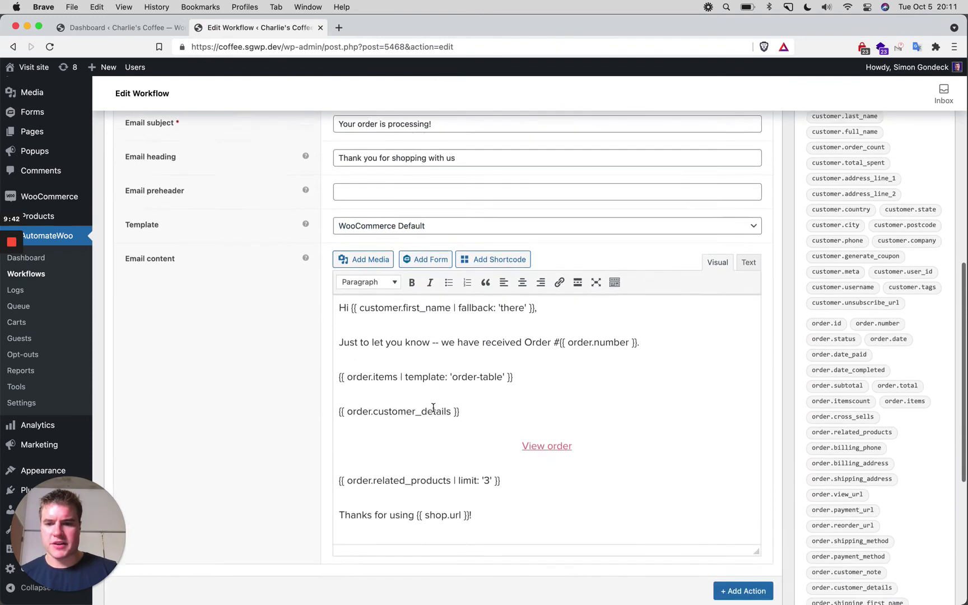
click(519, 452)
key(Down)
key(super+BackSpace)
Insert a second order.related_products variable on the empty last line, using the Product Grid - 3 Column template with limit 3
scroll(867, 451, down, 2)
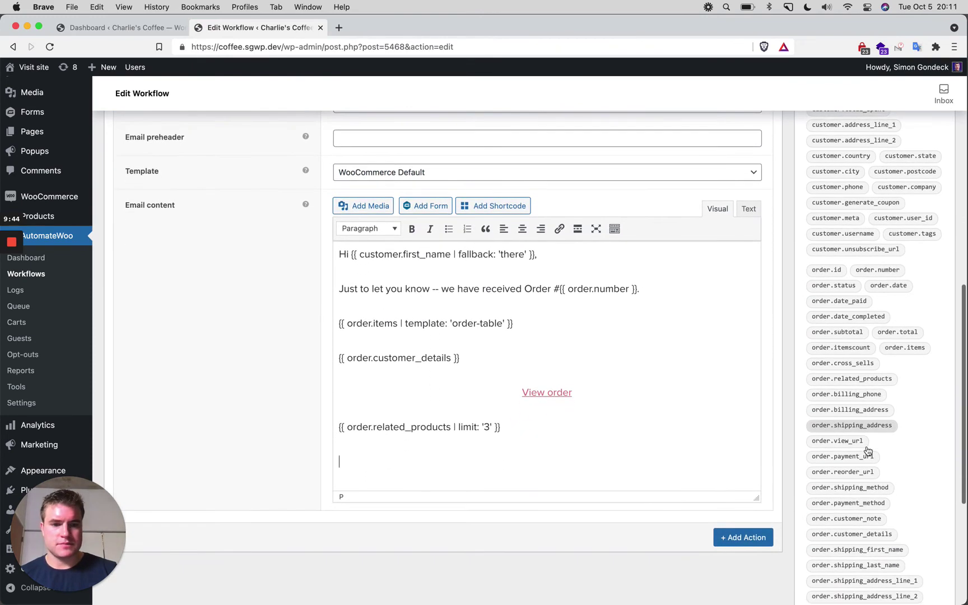
scroll(867, 451, down, 2)
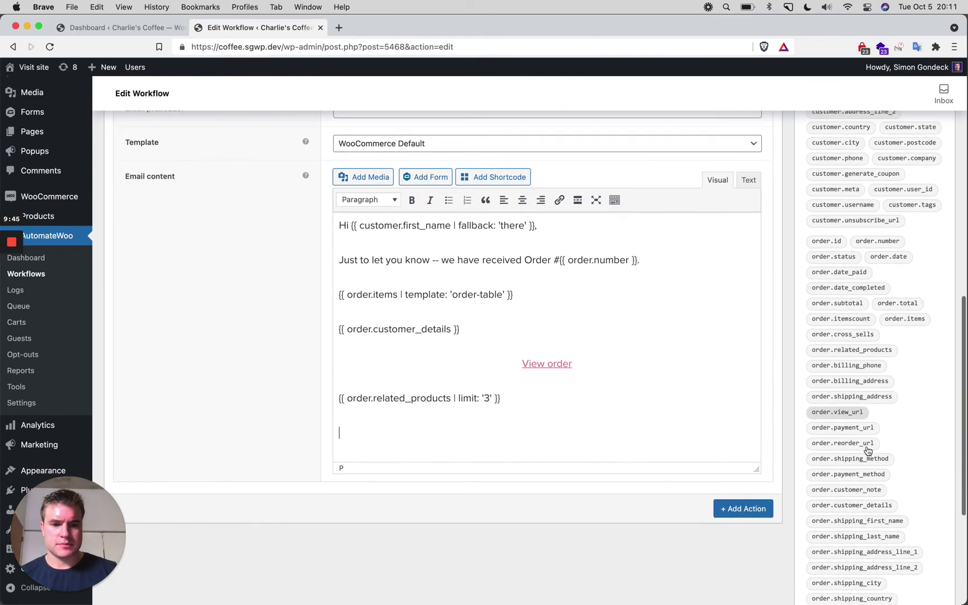
click(861, 351)
click(511, 274)
key(Escape)
key(Down)
click(488, 330)
text(3)
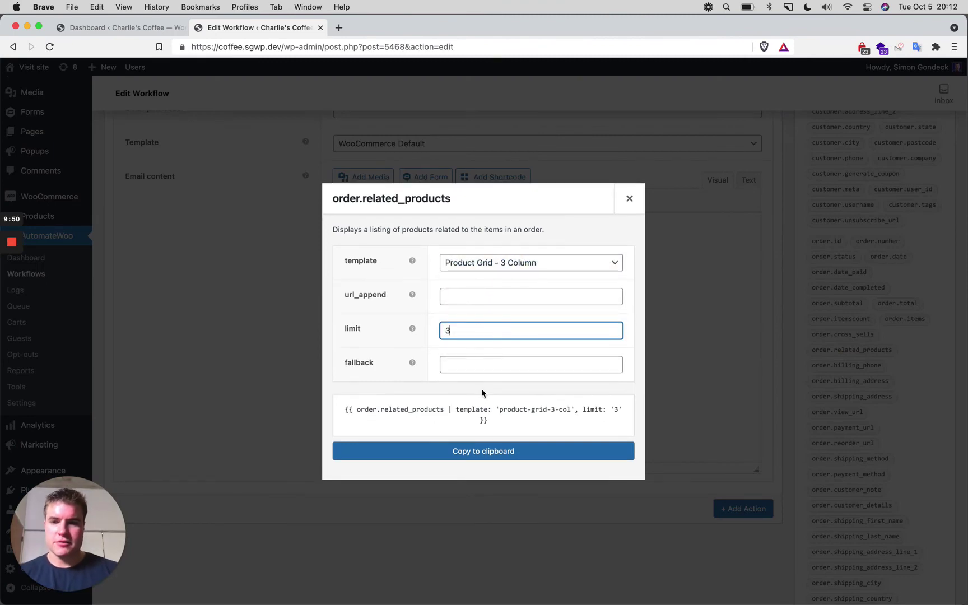
click(493, 454)
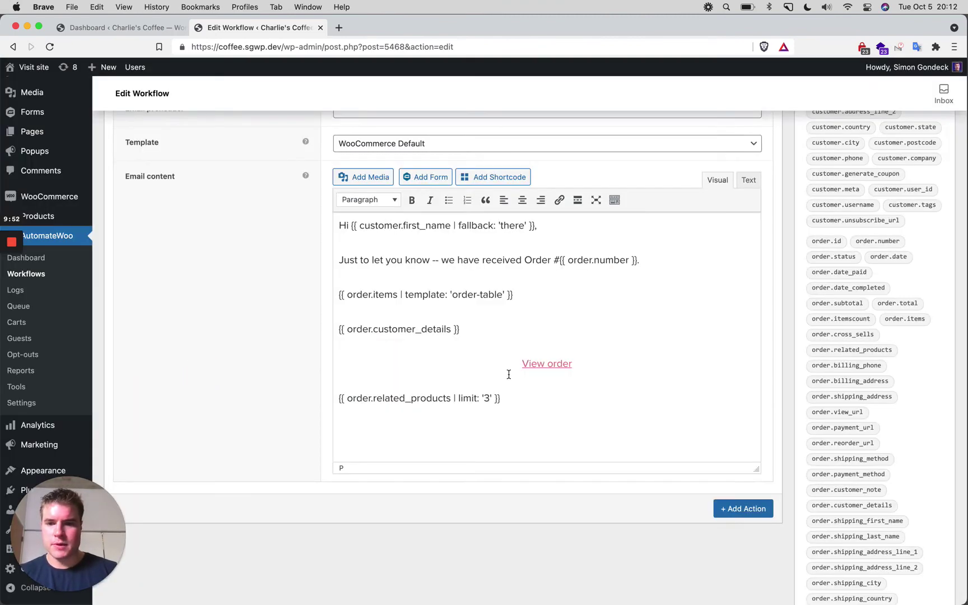
key(super+v)
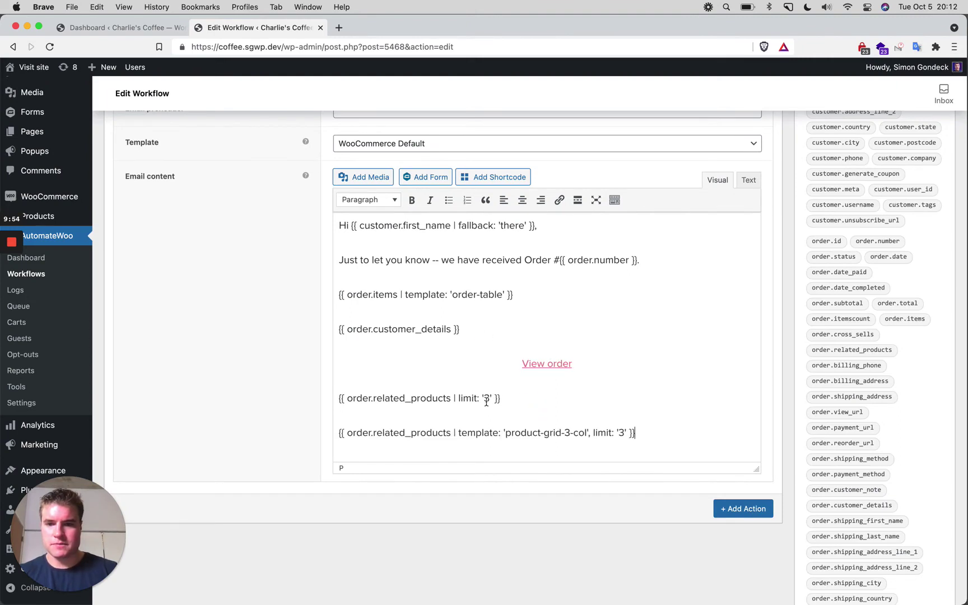
Set the limit of the first order.related_products variable to '2' and save the workflow
click(655, 434)
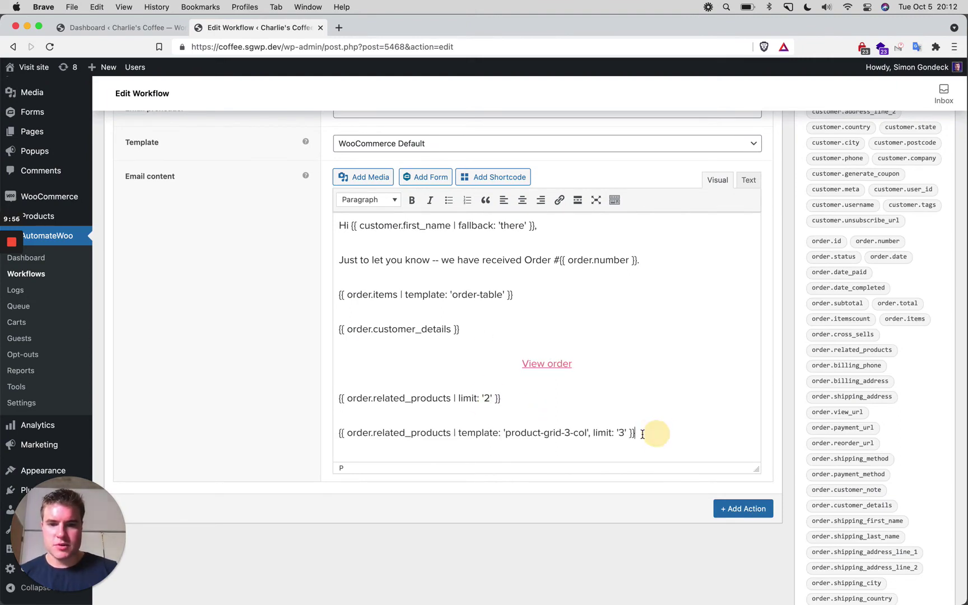
scroll(673, 424, up, 15)
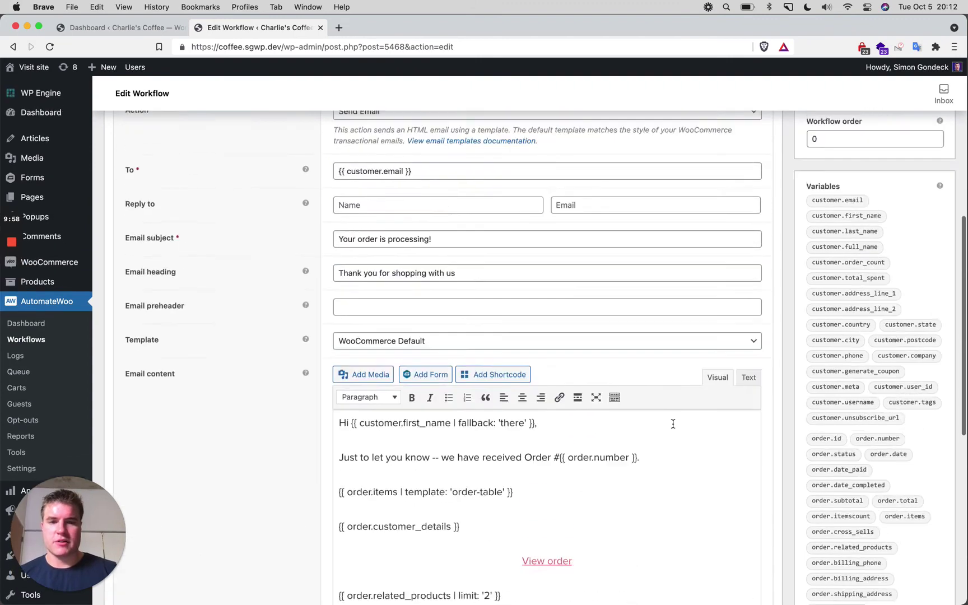
click(944, 245)
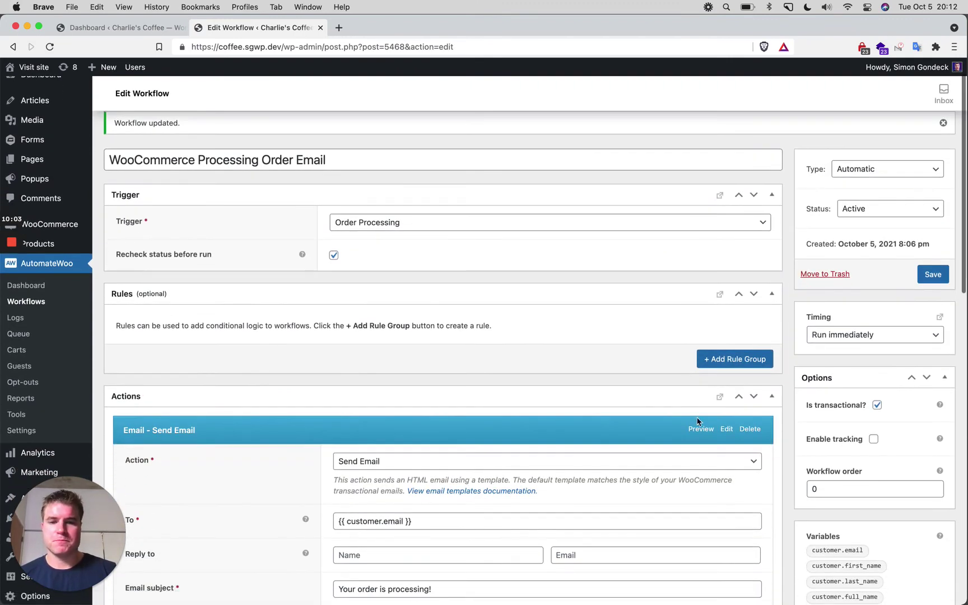
Preview the email, examine the two-column and three-column related-product grids and the footer, and close the preview
click(700, 427)
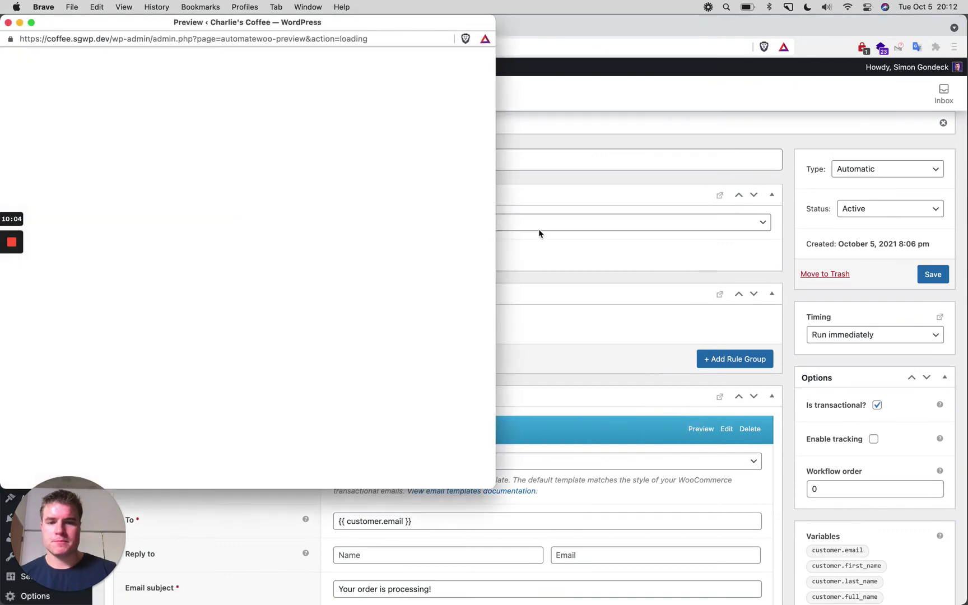
drag(406, 26, 578, 23)
scroll(438, 253, down, 2)
scroll(439, 257, down, 10)
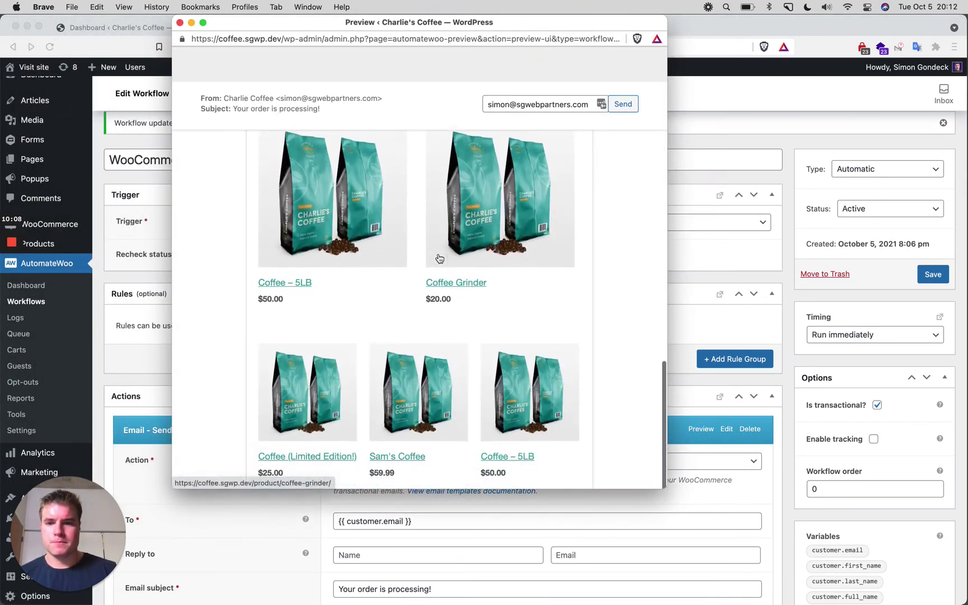
scroll(493, 355, down, 3)
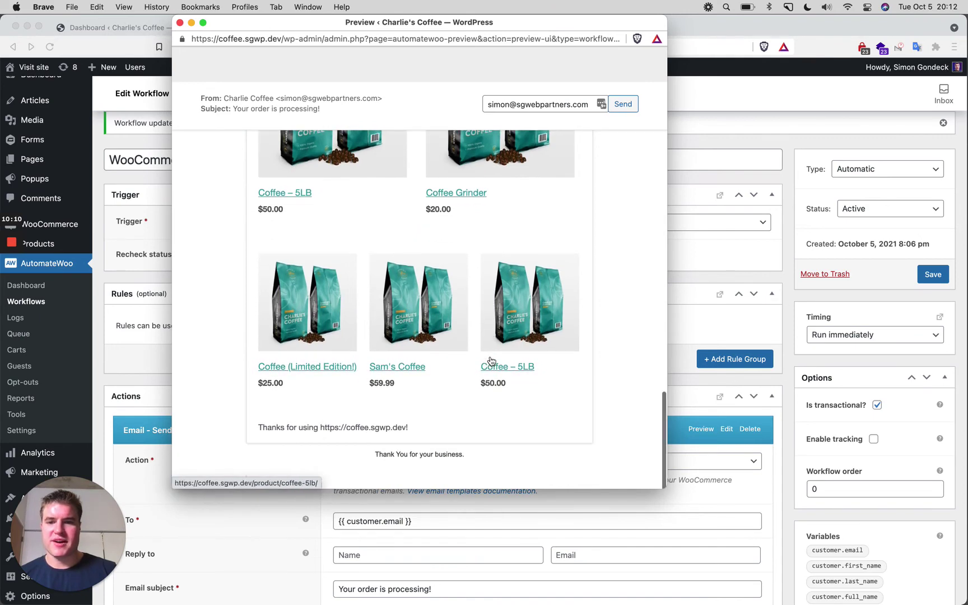
click(180, 23)
Open the WooCommerce email settings in a new tab, disable the Processing order email notification, and save the changes
scroll(454, 220, down, 5)
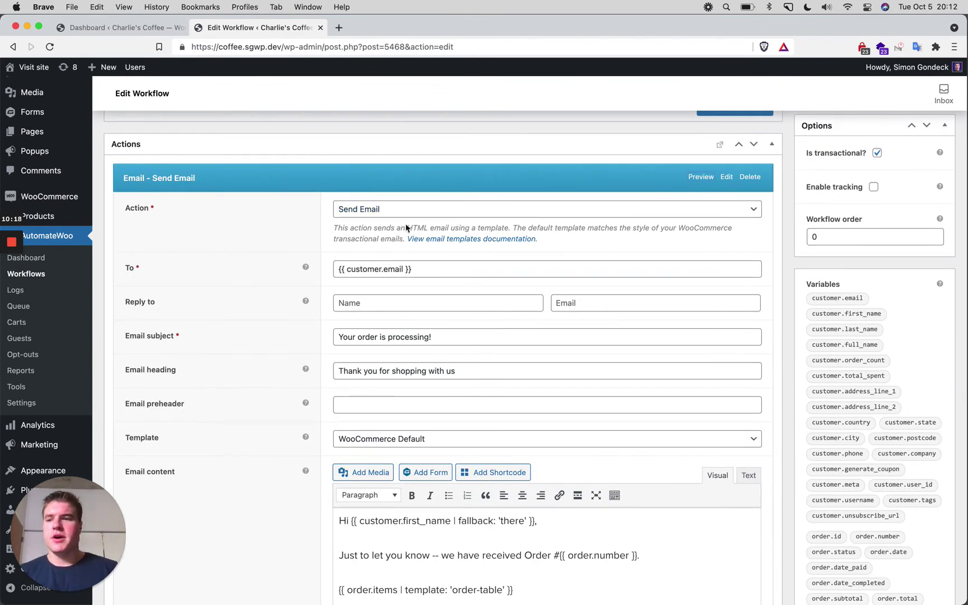
mouse_move(80, 198)
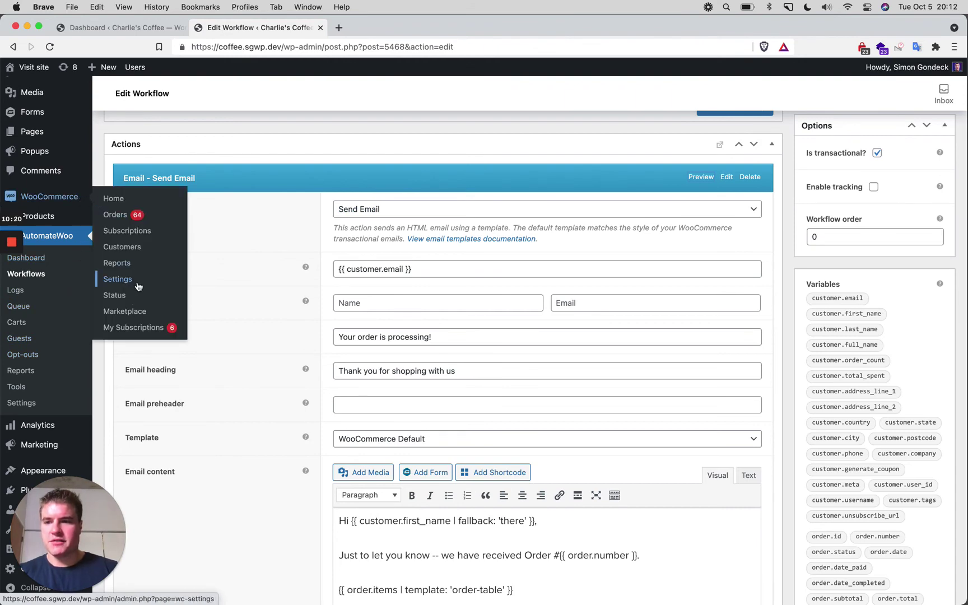
super+click(140, 285)
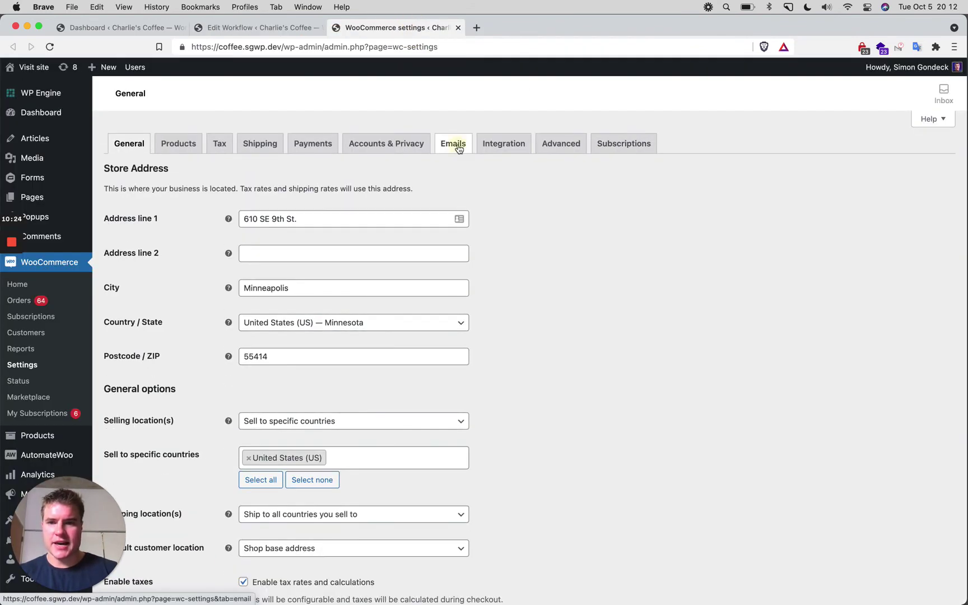
click(455, 145)
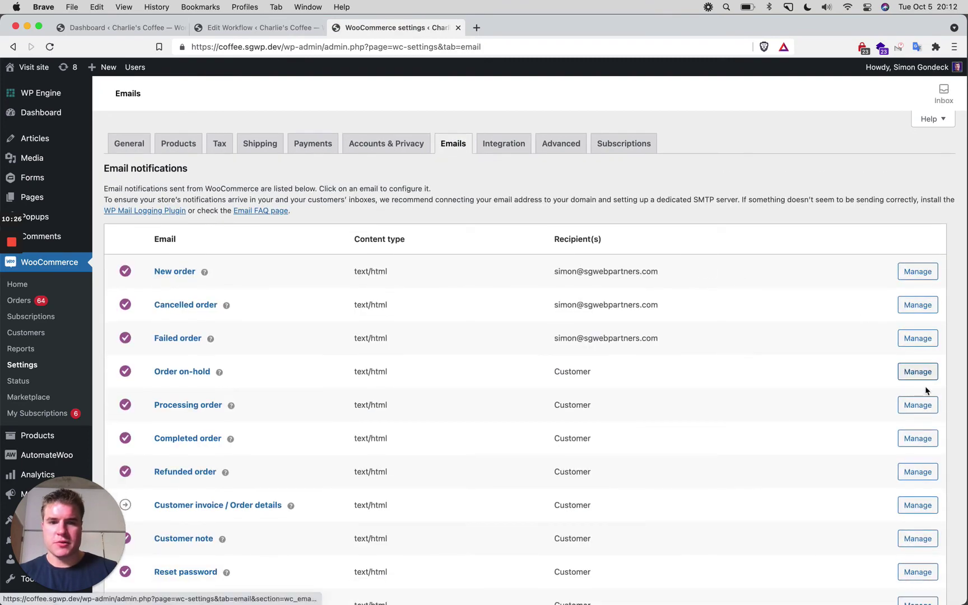
click(917, 404)
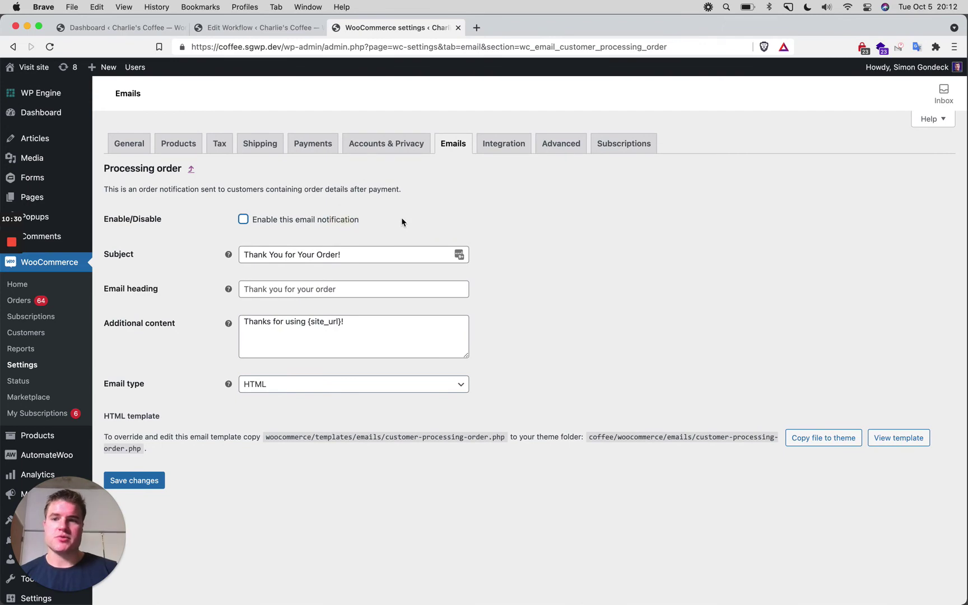
click(140, 481)
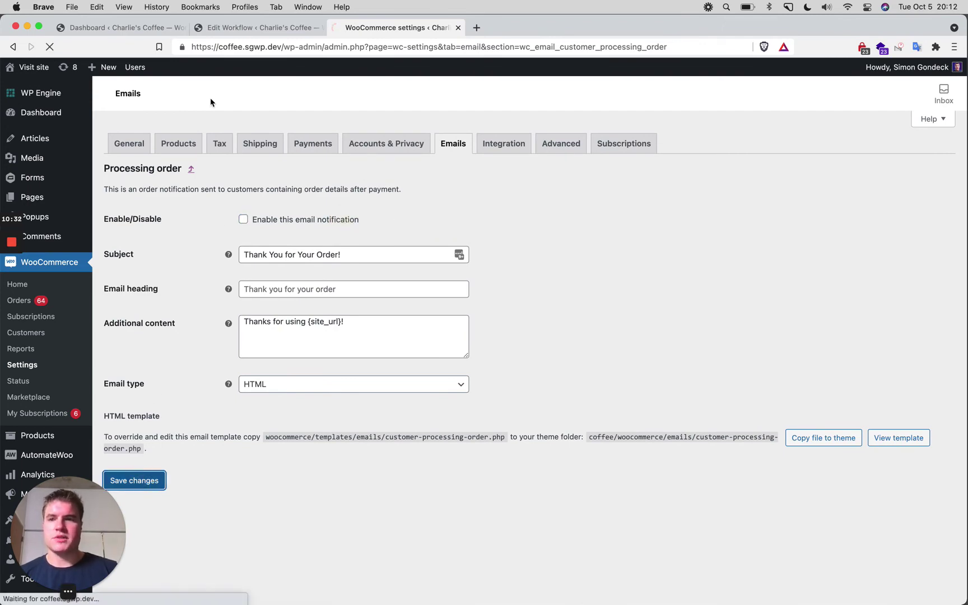
Return to the Edit Workflow page and add a rule group based on Order - Items
click(241, 29)
scroll(476, 269, up, 3)
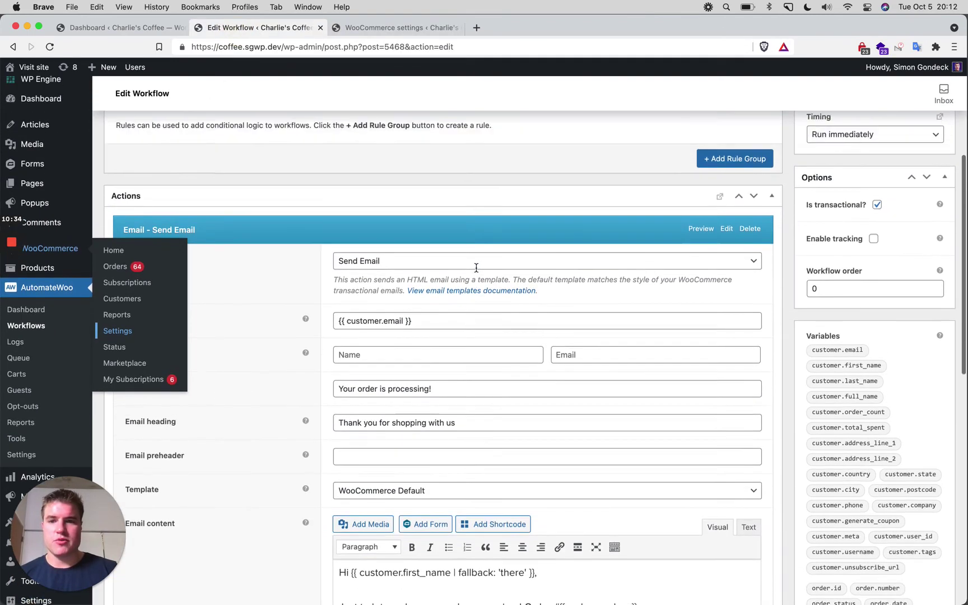
scroll(485, 247, up, 5)
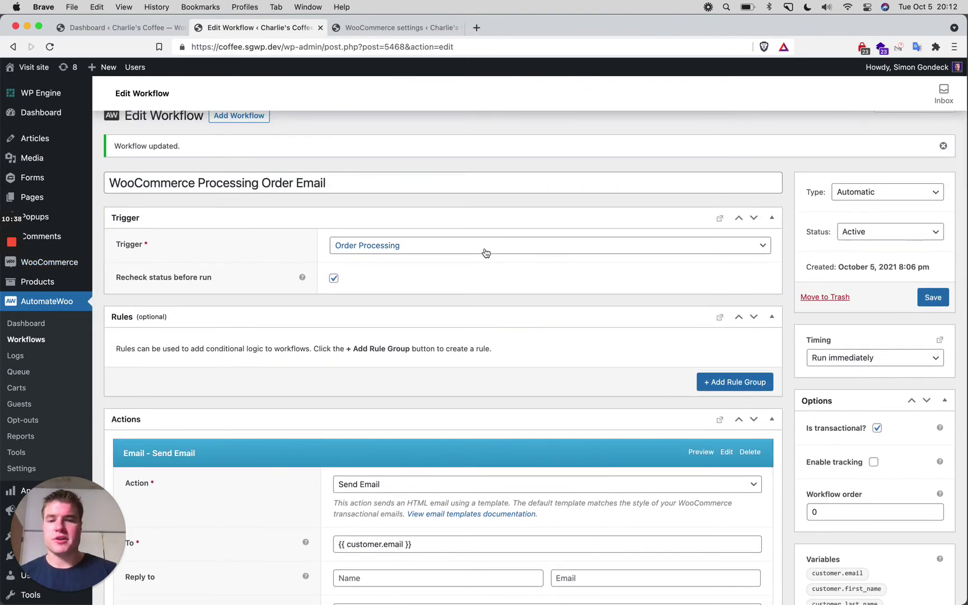
scroll(486, 253, down, 2)
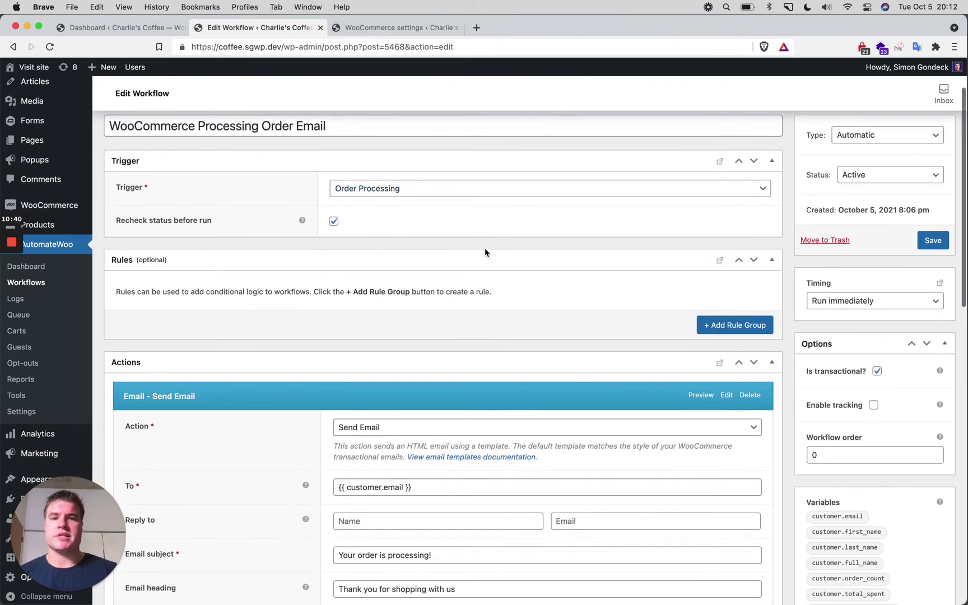
click(707, 325)
click(252, 292)
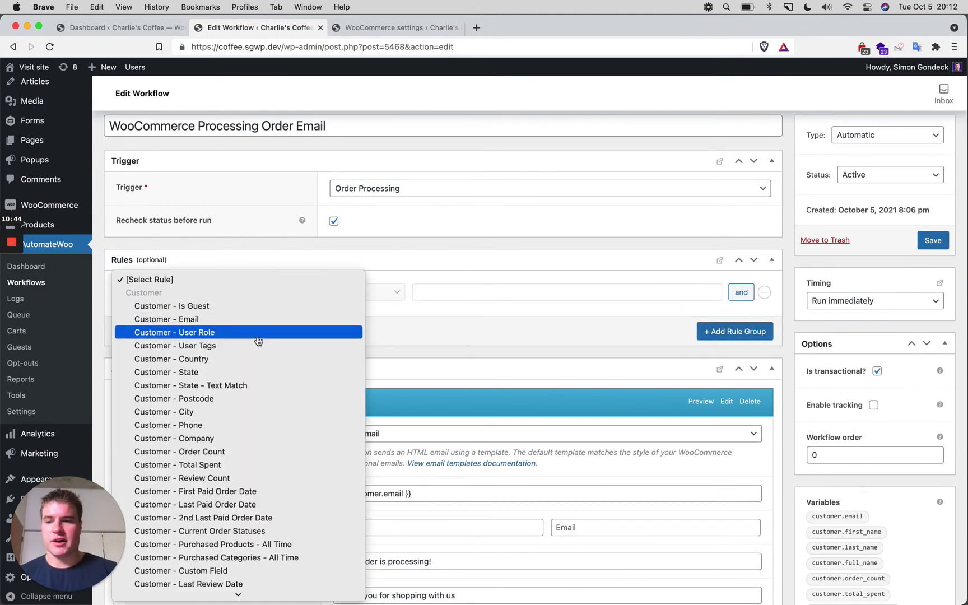
scroll(257, 336, down, 10)
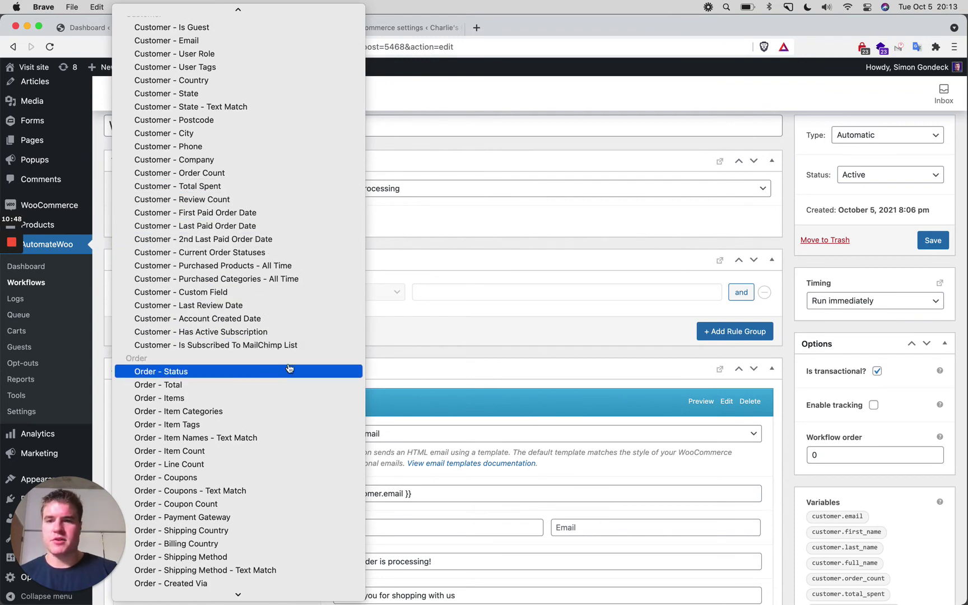
click(279, 398)
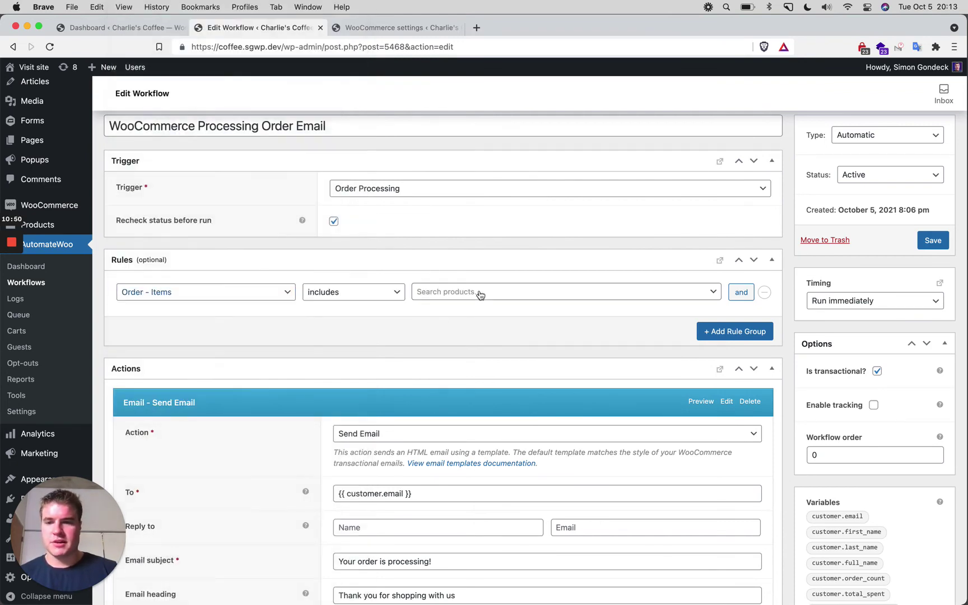
Try the Order - Items rule with 'includes' and the Coffee Grinder product, and remove the rule
click(392, 292)
click(385, 289)
click(452, 292)
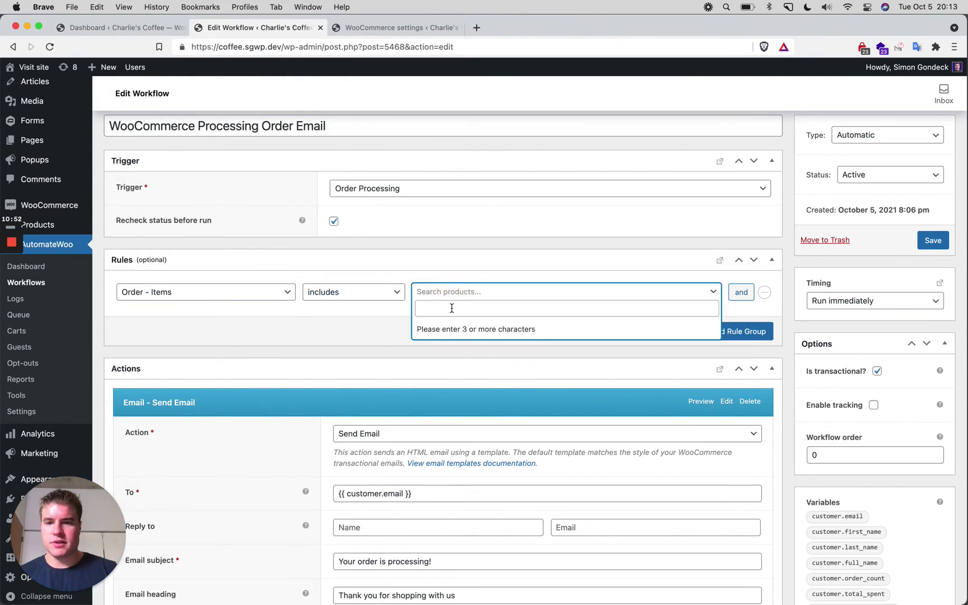
text(coff)
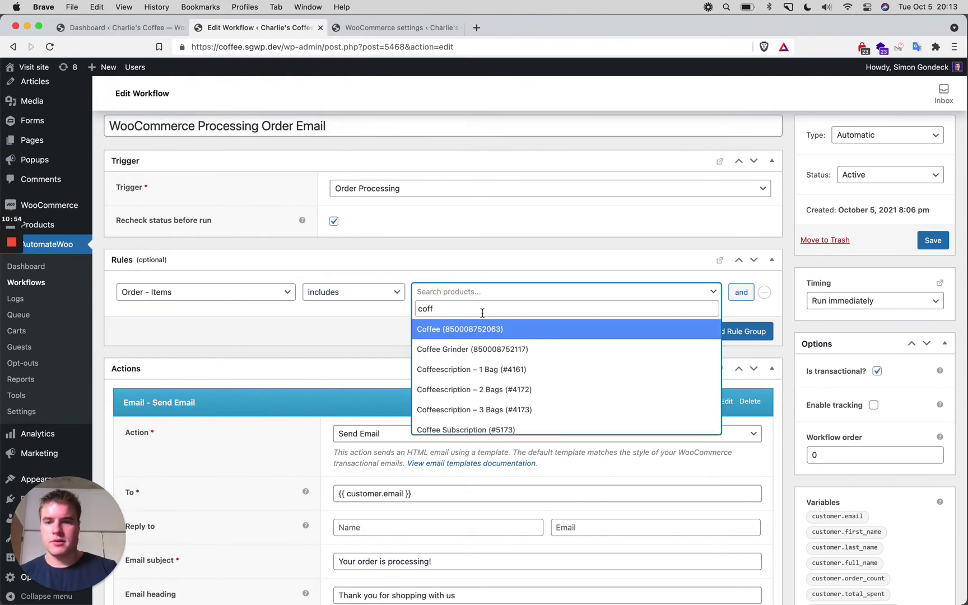
click(485, 345)
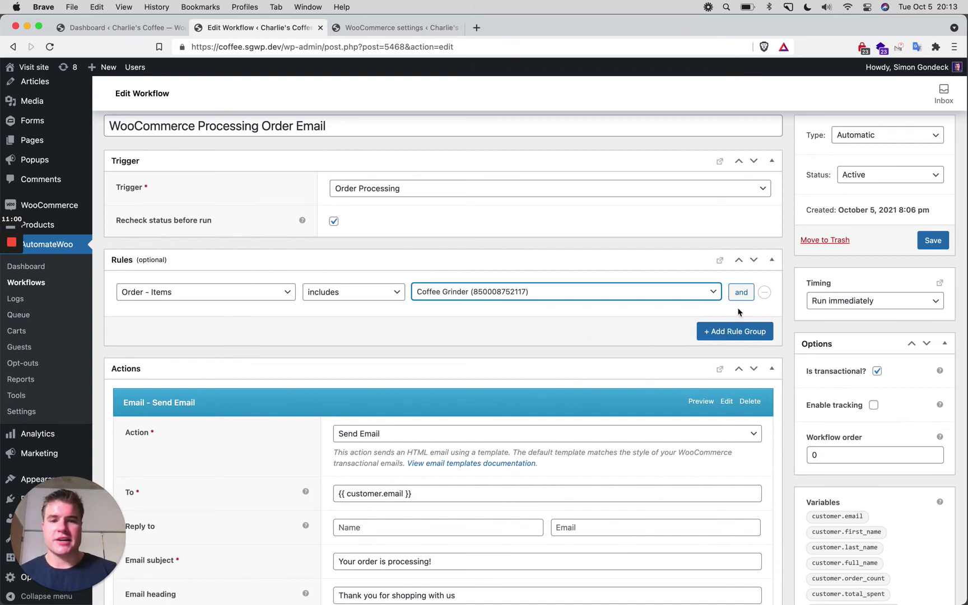
click(764, 292)
Look through the available workflow triggers and close the list with Order Processing still selected
click(466, 189)
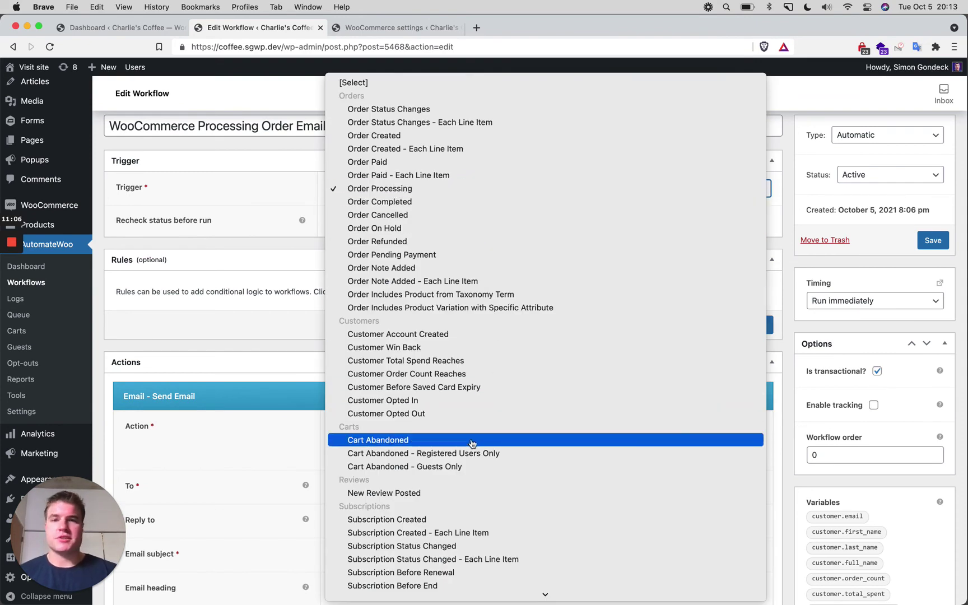
scroll(473, 443, down, 5)
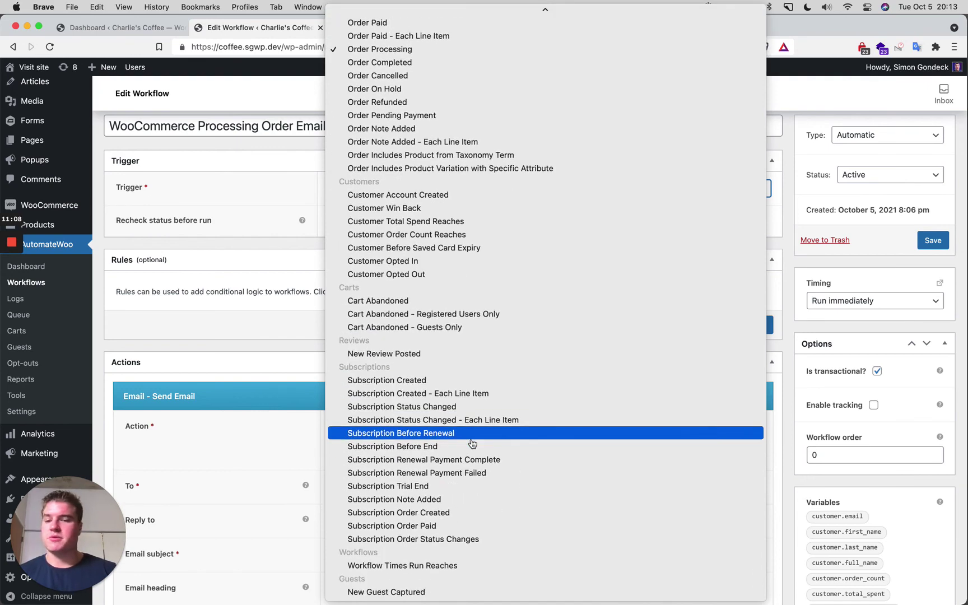
scroll(472, 444, up, 3)
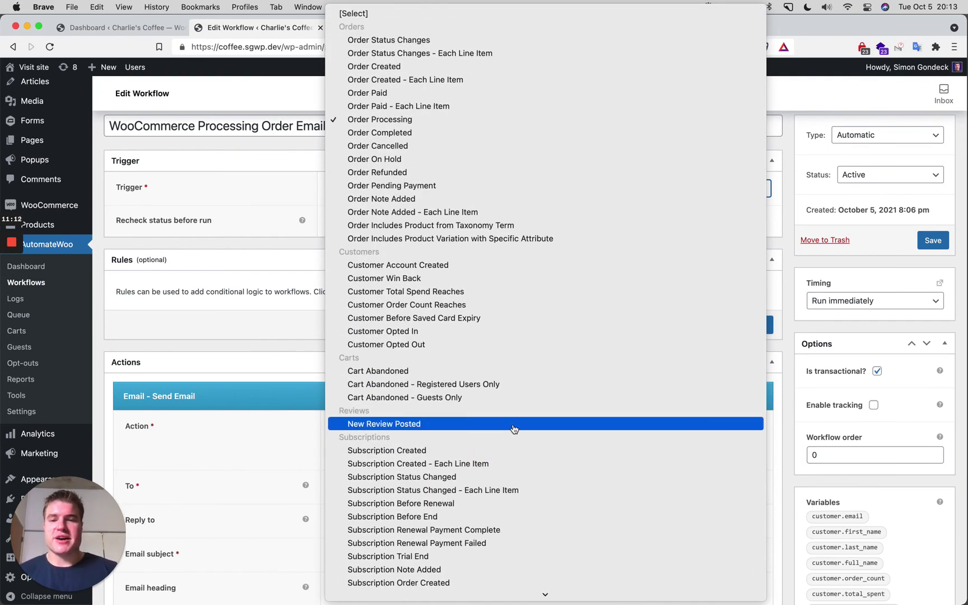
click(283, 330)
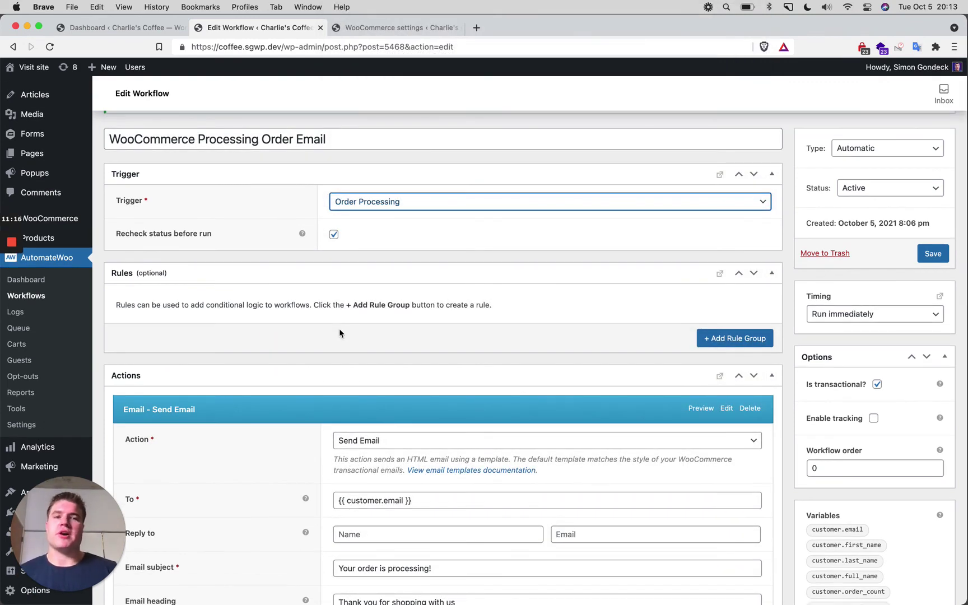